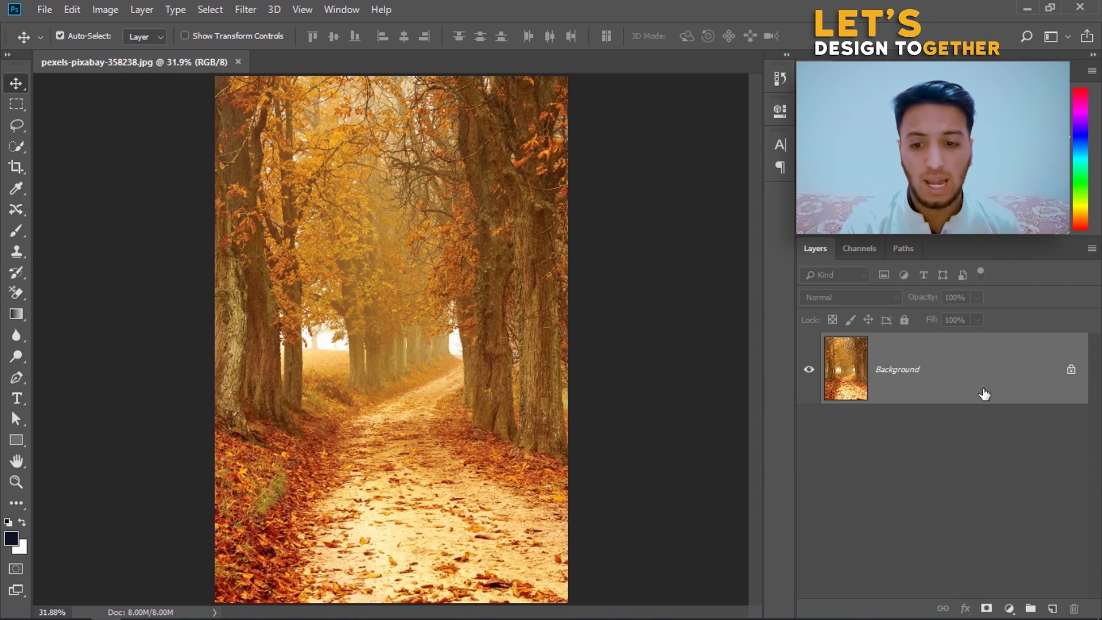
Place 'lets design together (70)' from For Channel Project as an embedded layer over the forest
click(44, 9)
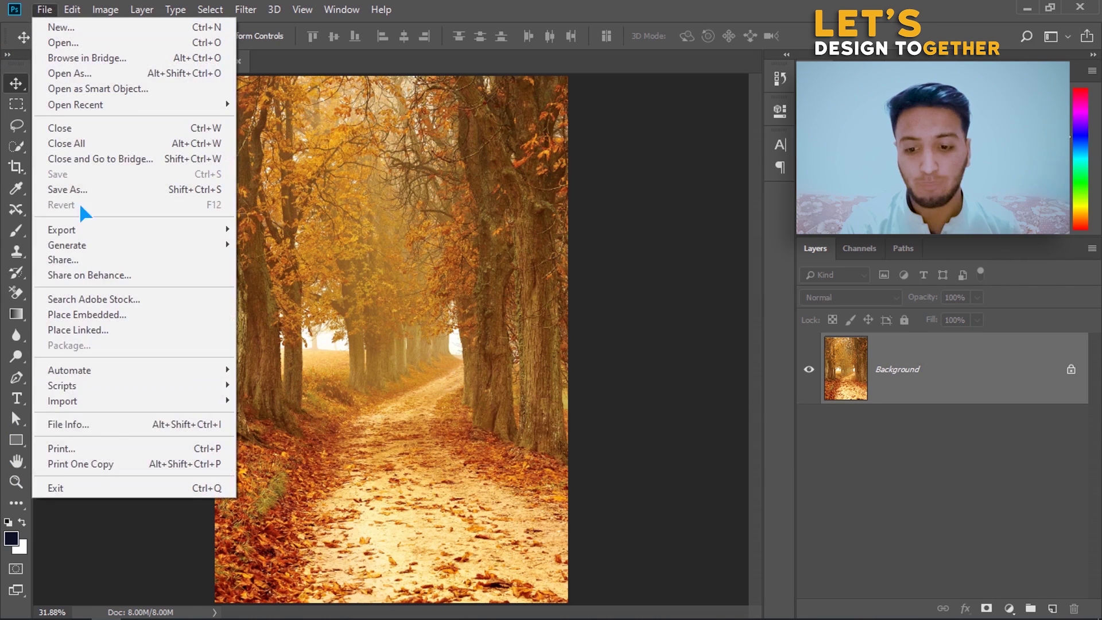
click(119, 316)
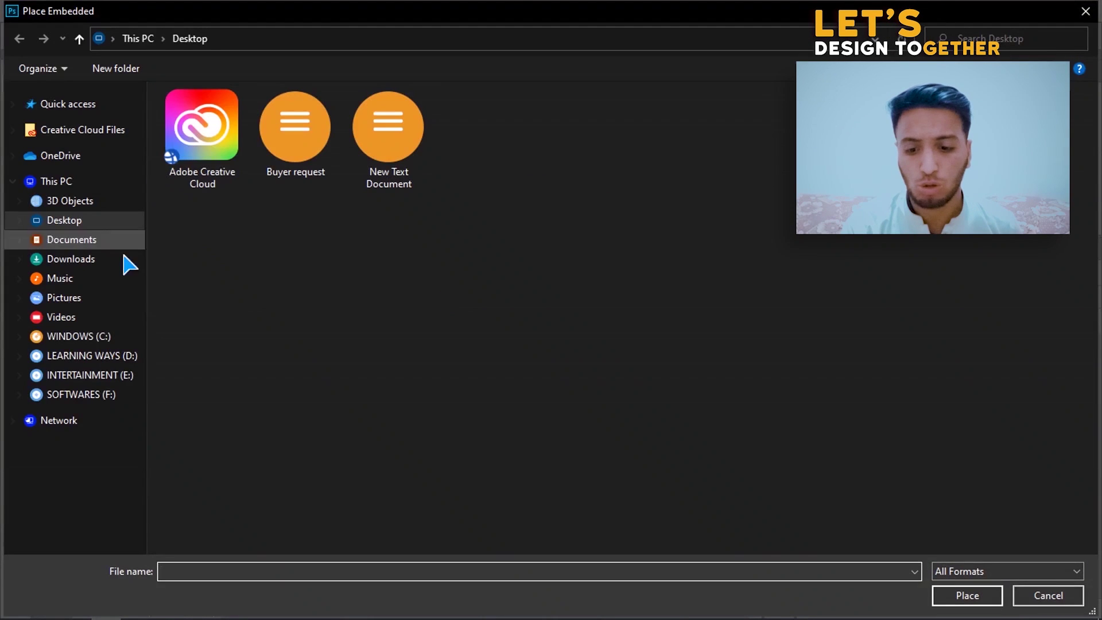
click(117, 355)
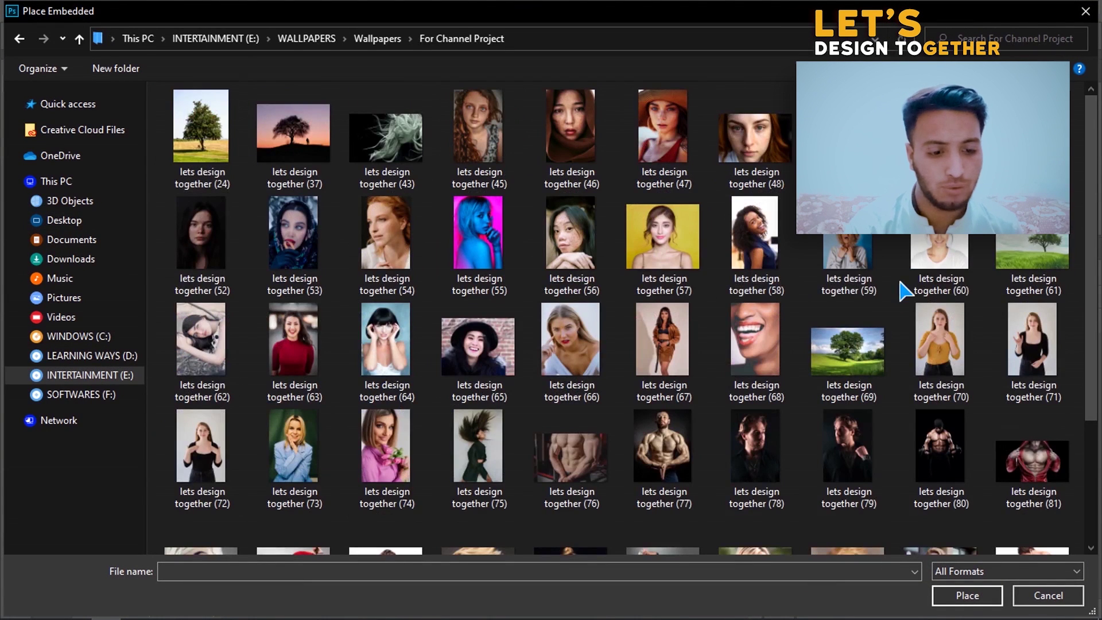
click(925, 360)
double_click(925, 360)
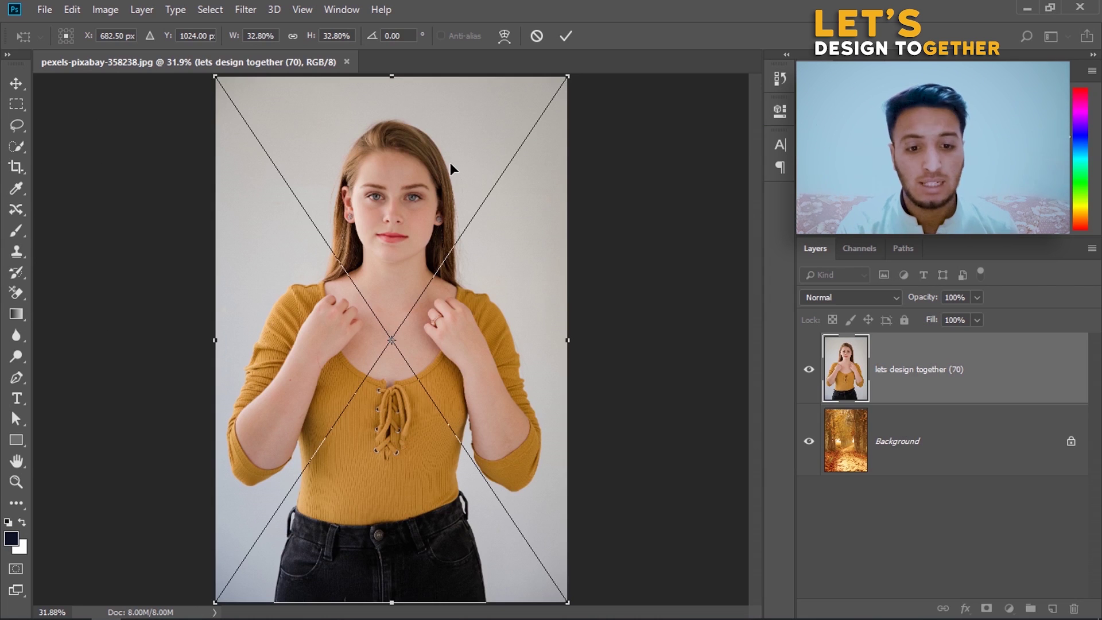
click(567, 36)
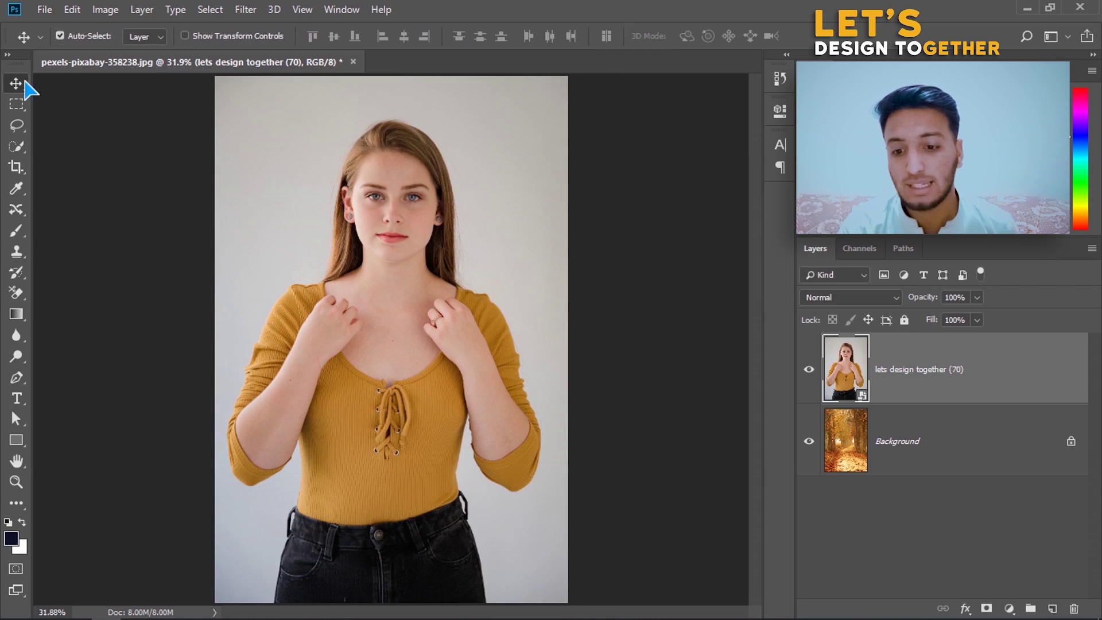
Auto-select the woman with Quick Selection's Select Subject and bring the selection into Select and Mask
click(17, 154)
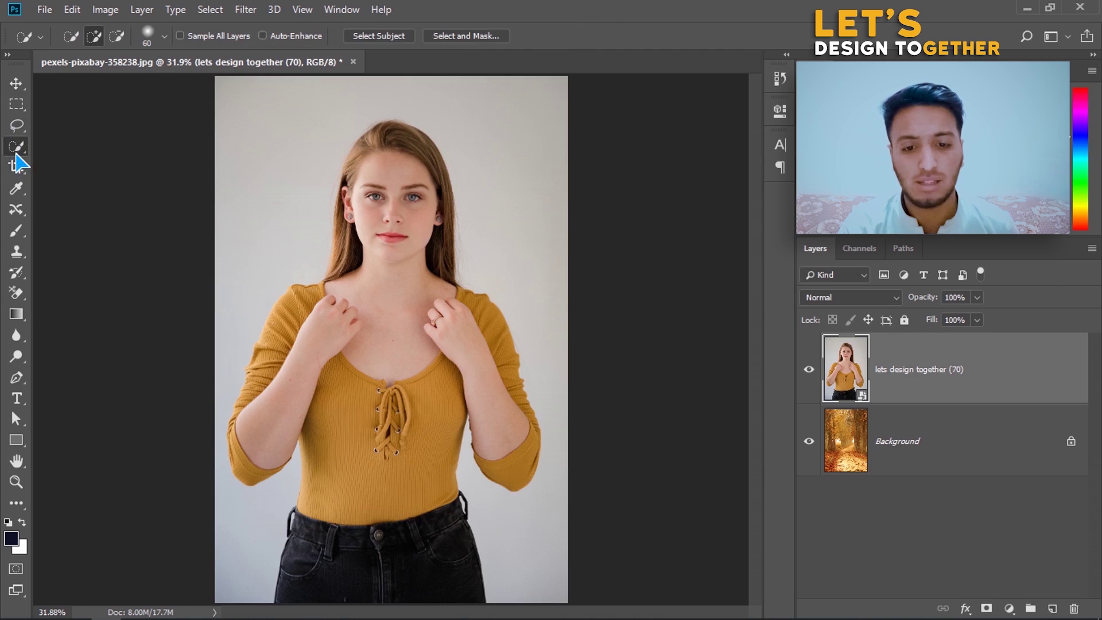
click(382, 42)
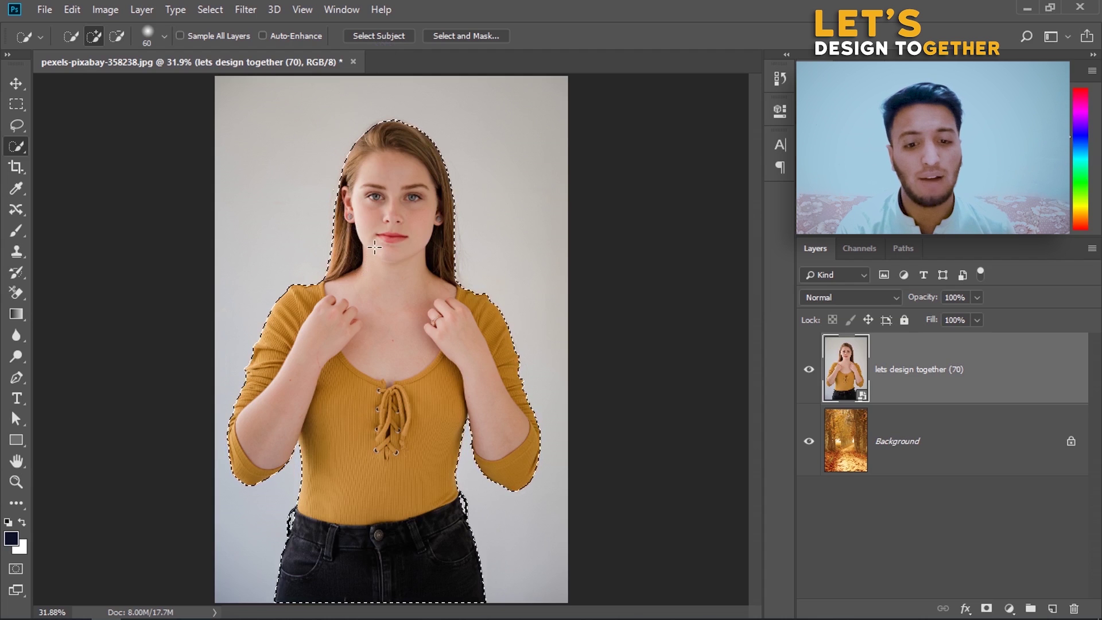
click(446, 36)
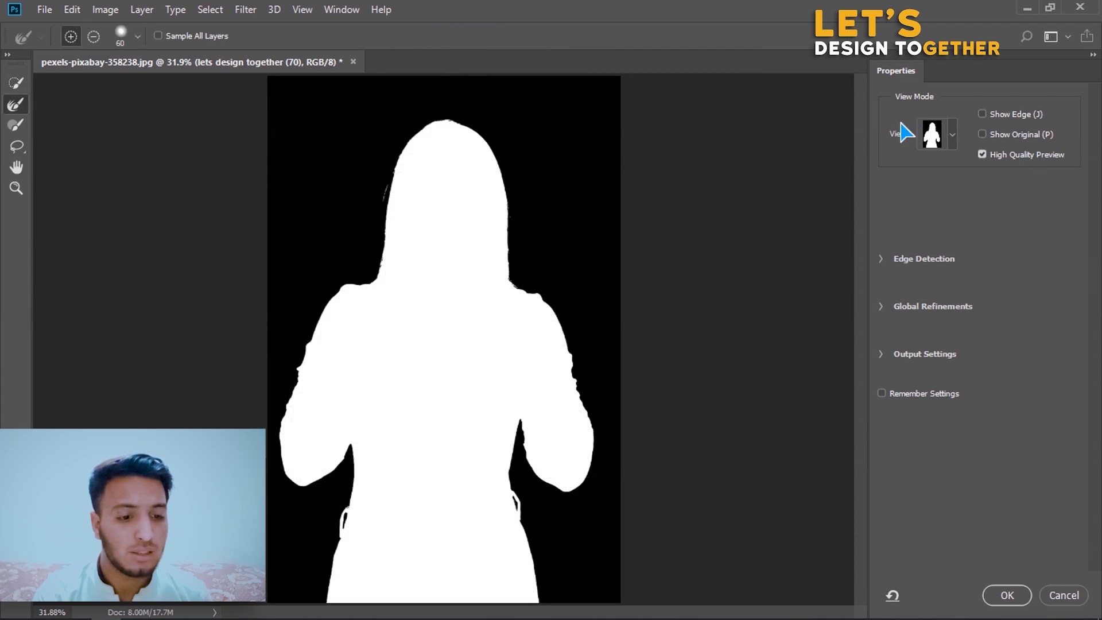
Preview the selection in Overlay view and apply it with Shift Edge at -100%
click(950, 138)
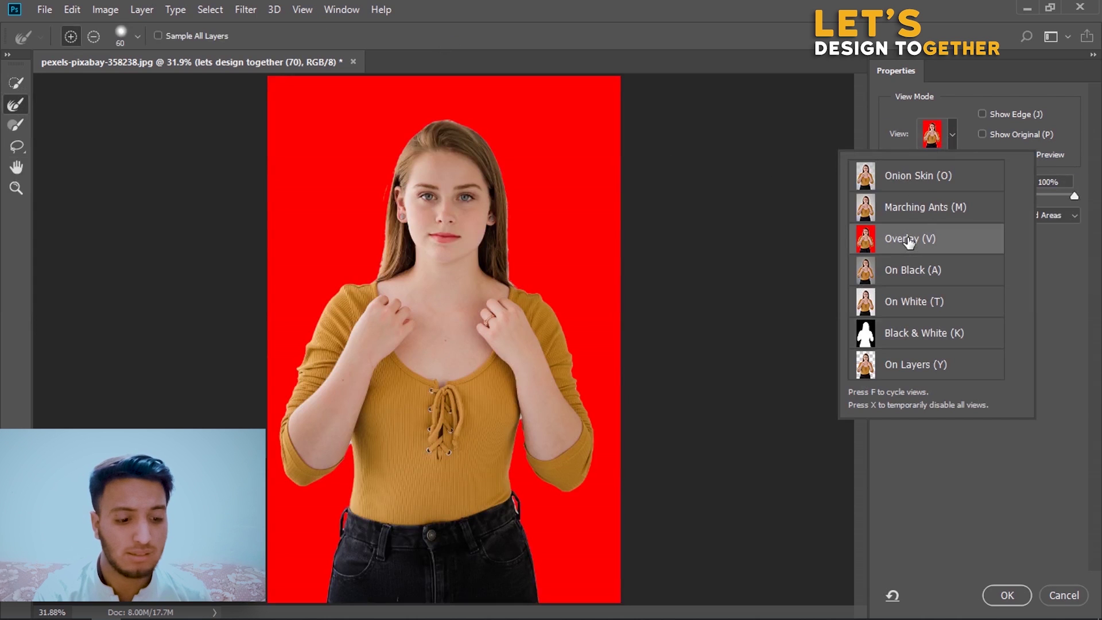
click(1008, 460)
click(882, 258)
click(883, 395)
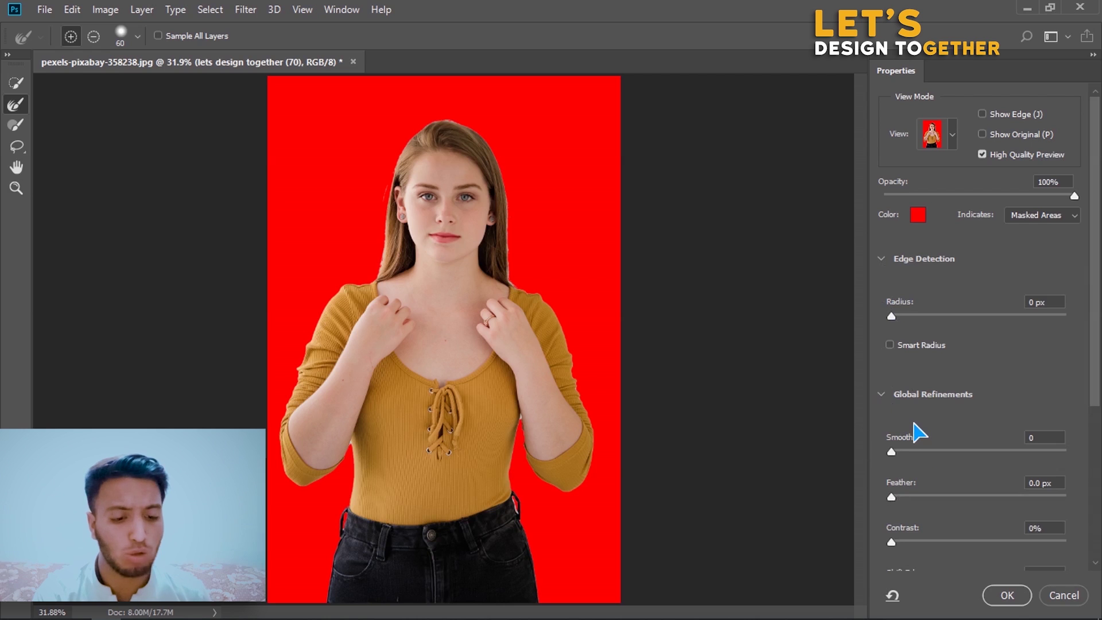
scroll(919, 431, down, 3)
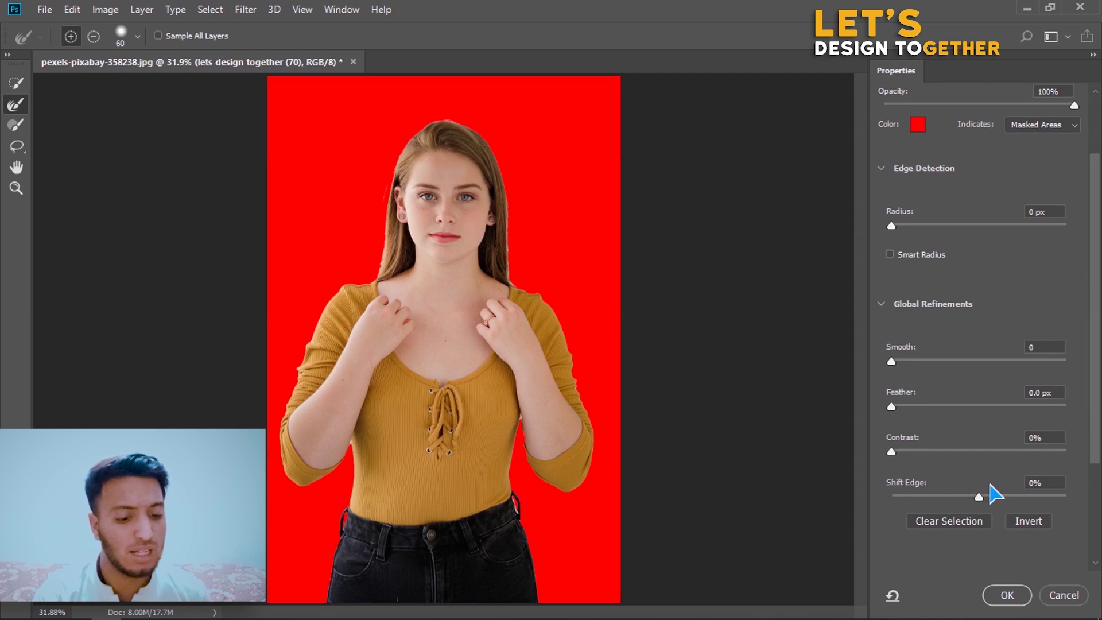
click(1042, 482)
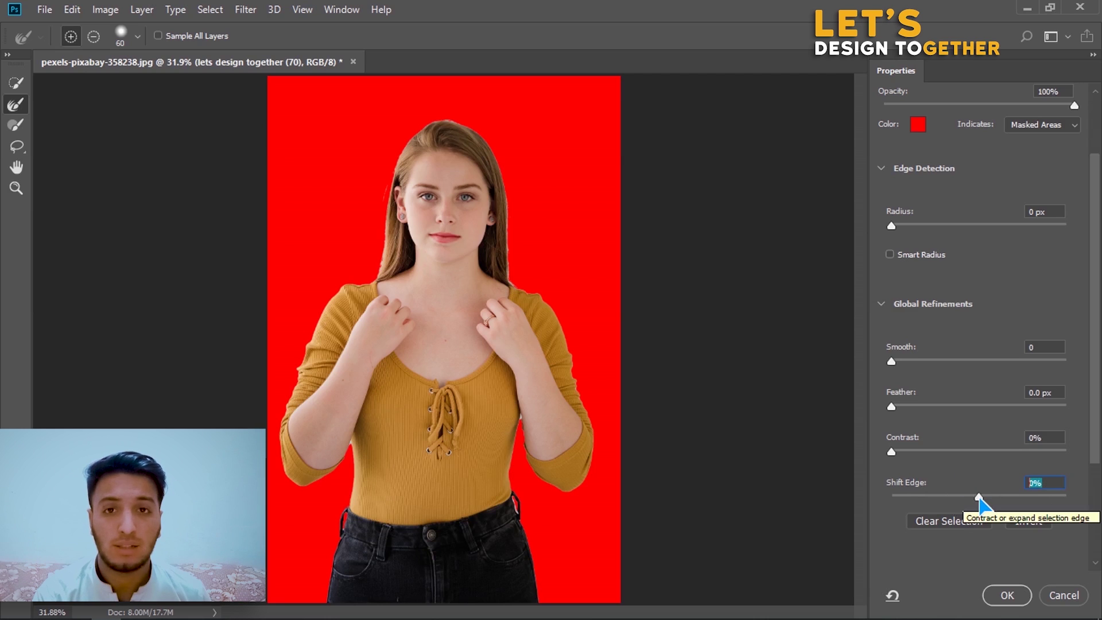
drag(980, 498, 861, 498)
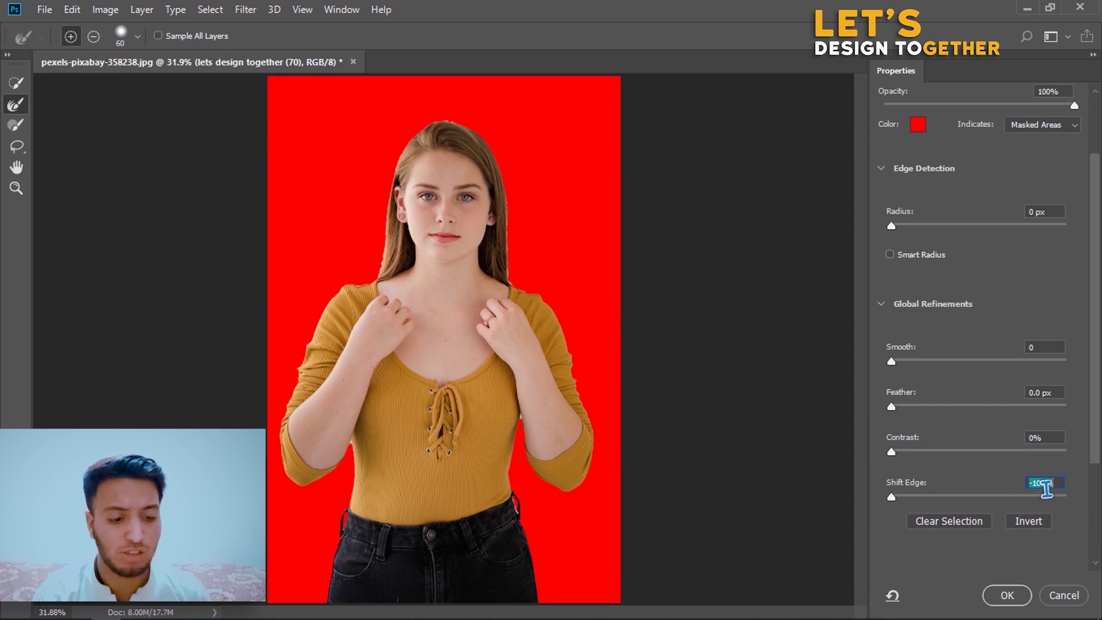
click(1006, 596)
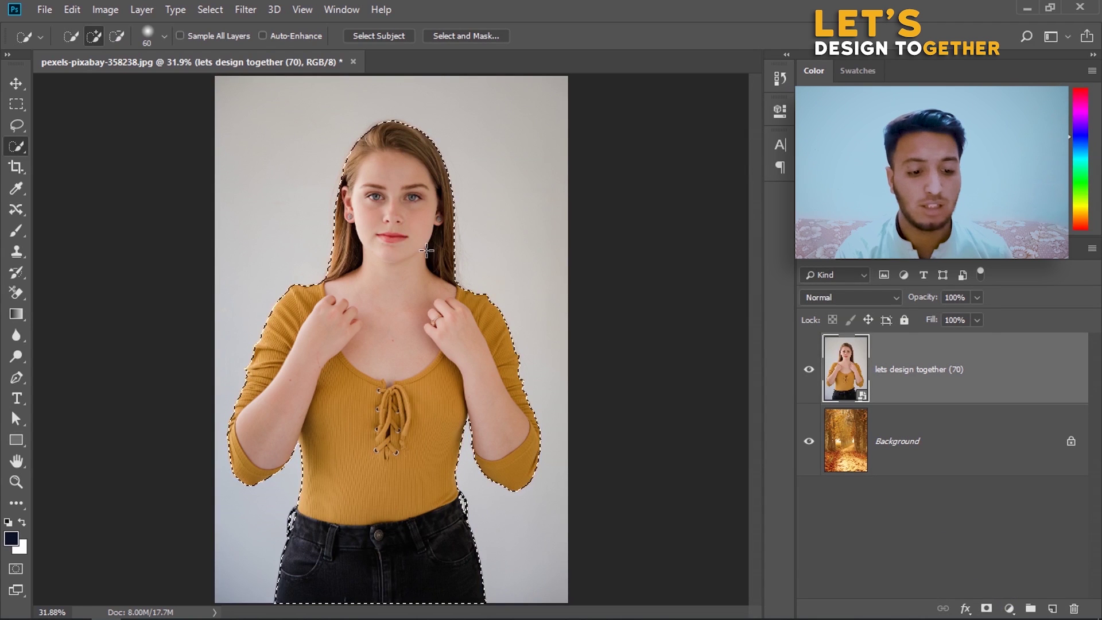
Add a layer mask to the woman's layer hiding the grey backdrop, then select Background
click(986, 609)
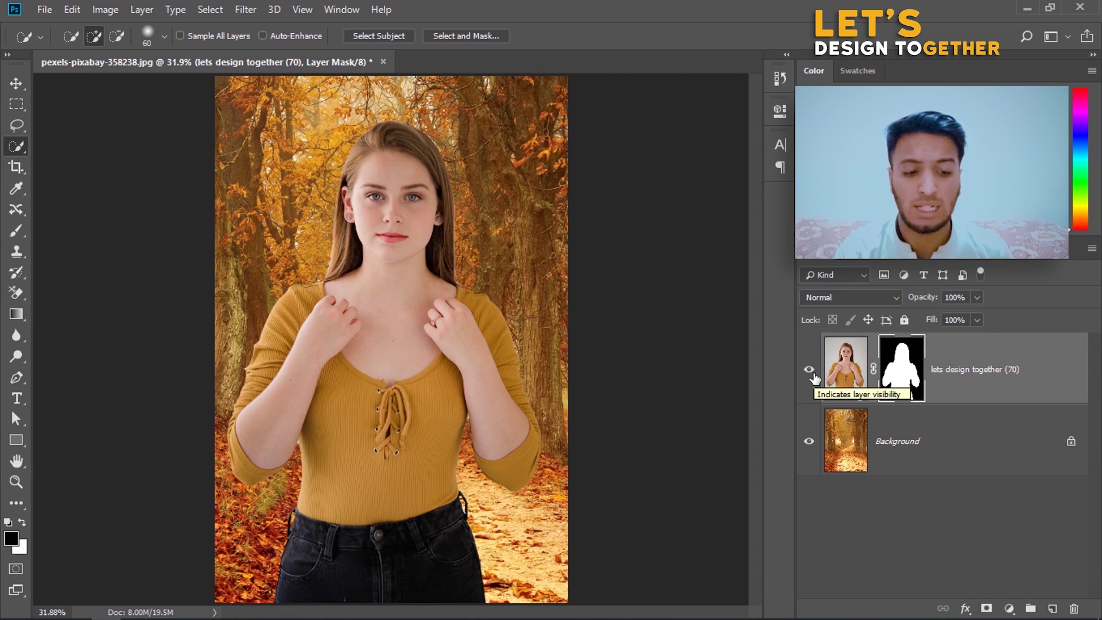
click(947, 450)
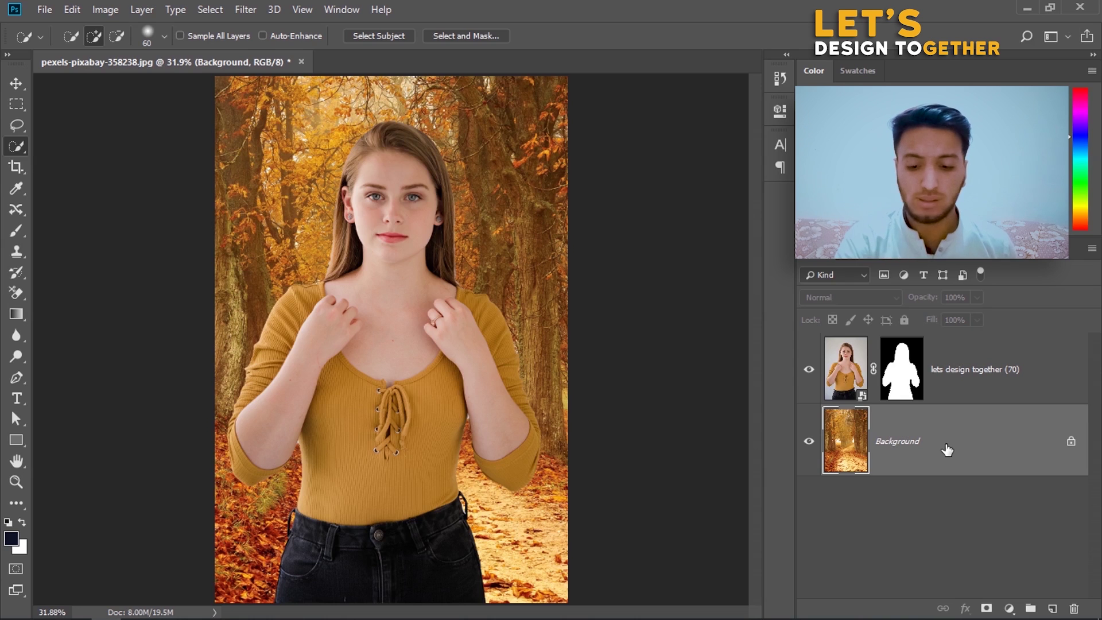
Duplicate the forest Background, move the copy to the top, and apply an Average blur
key(ctrl+j)
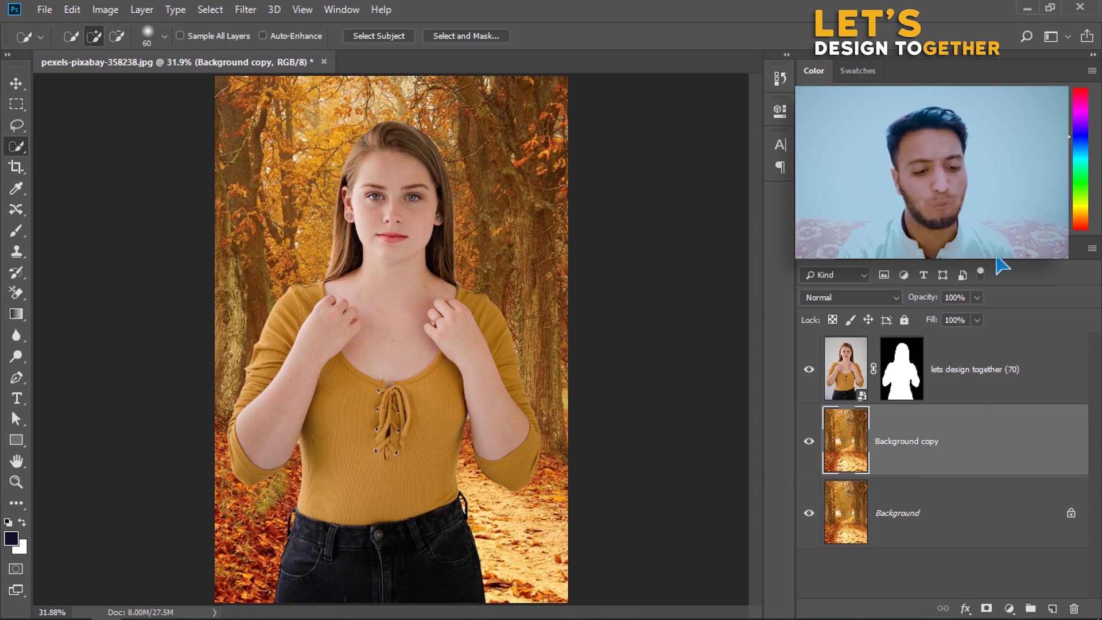
drag(976, 440, 976, 345)
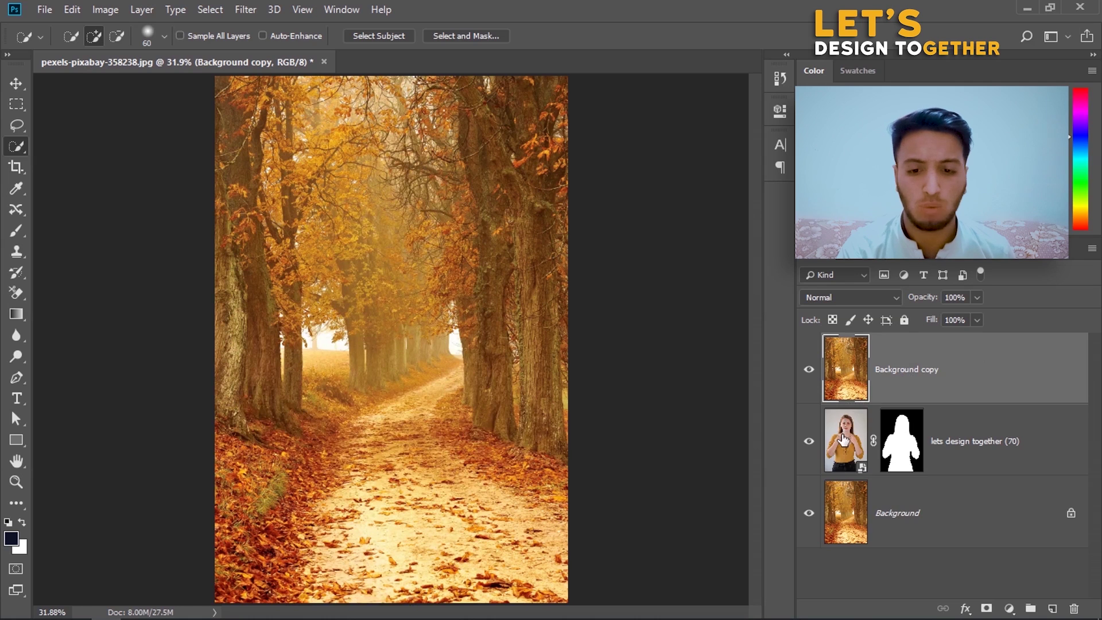
click(245, 11)
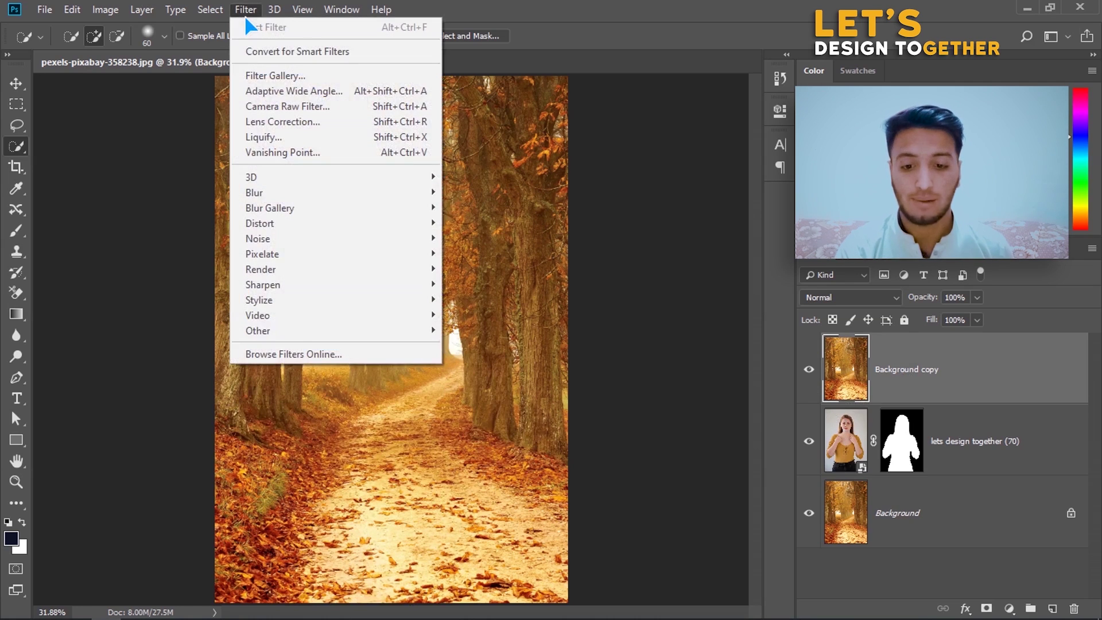
mouse_move(393, 195)
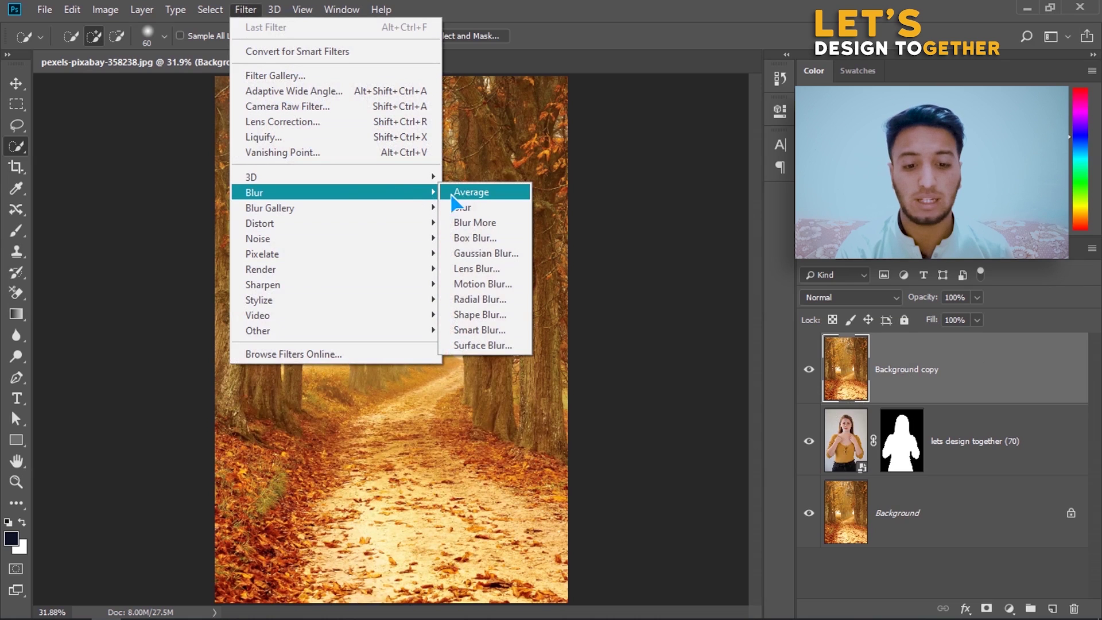
click(486, 193)
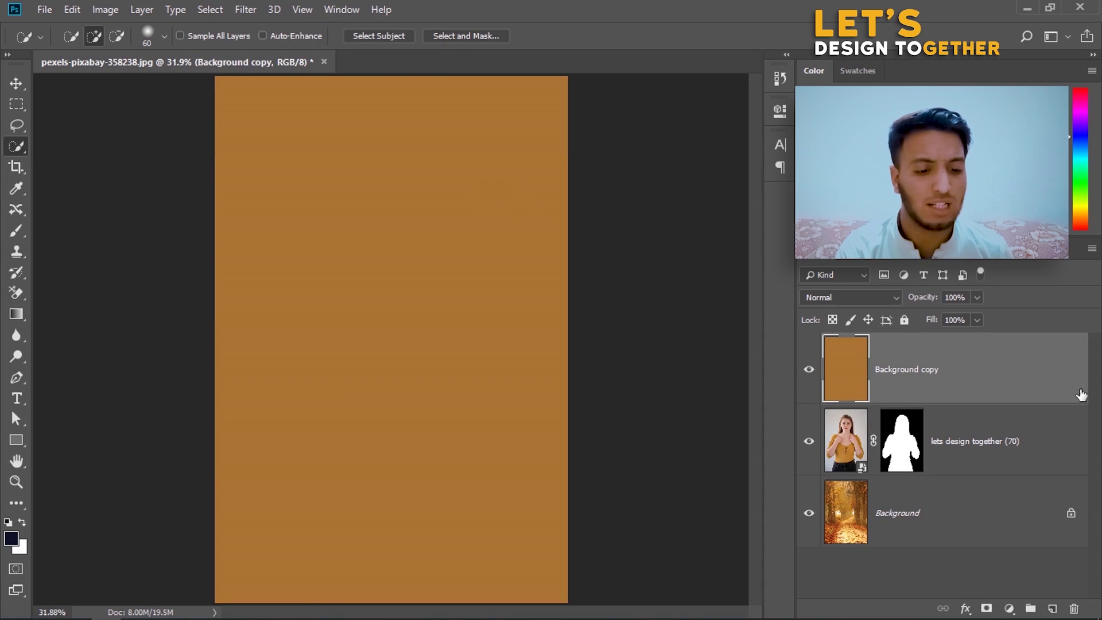
Clip Background copy to the woman, set it to Soft Light at 50% opacity, and compare it on and off
right_click(1031, 384)
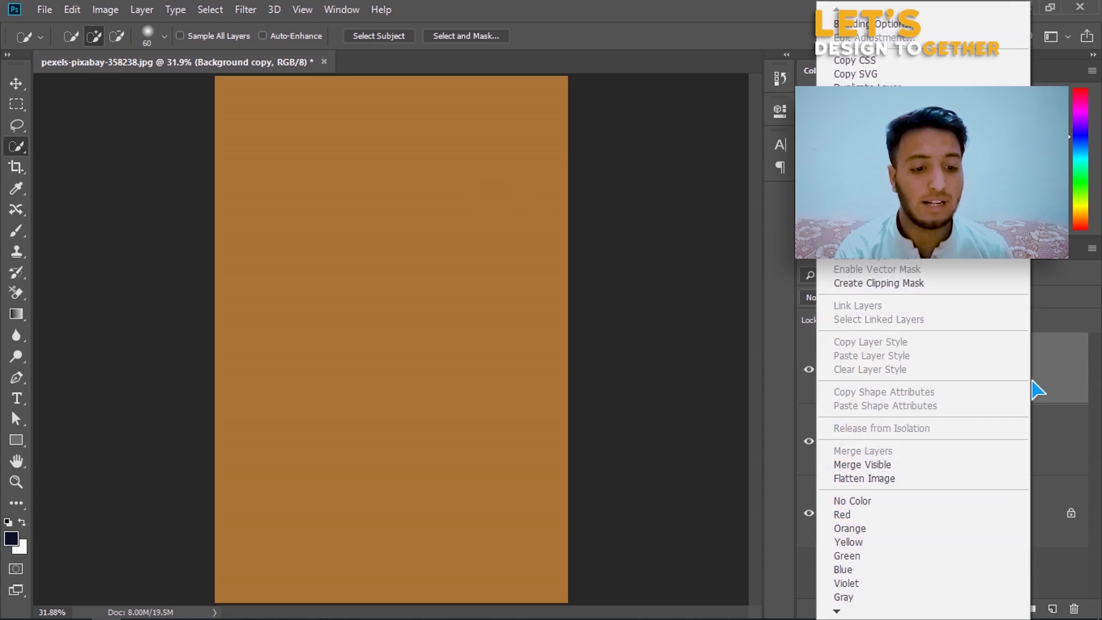
click(872, 287)
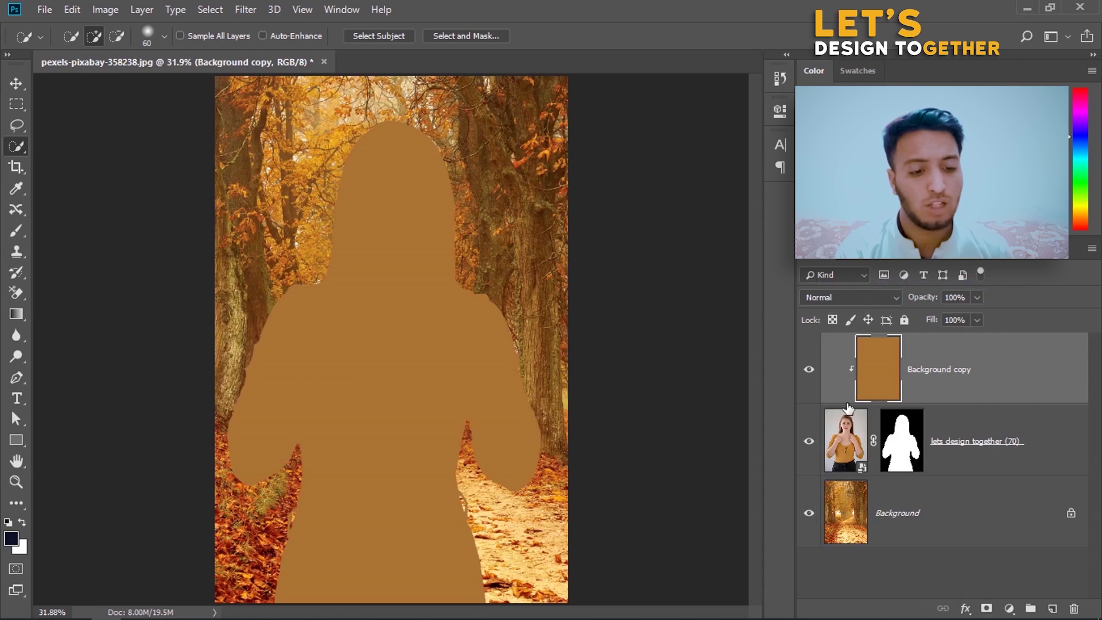
click(967, 296)
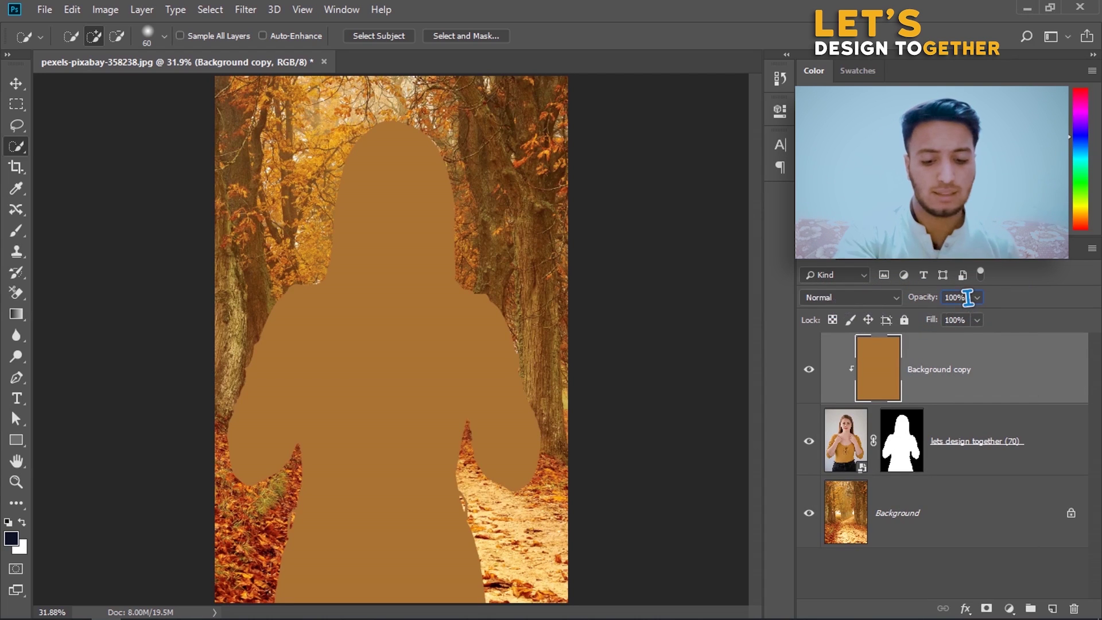
text(50)
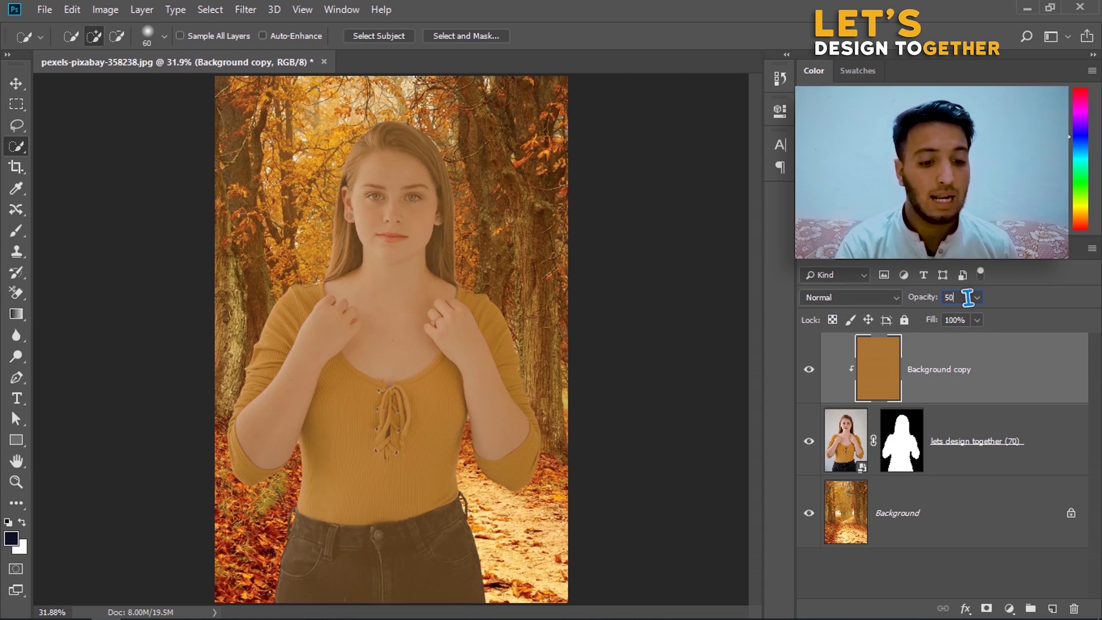
click(830, 298)
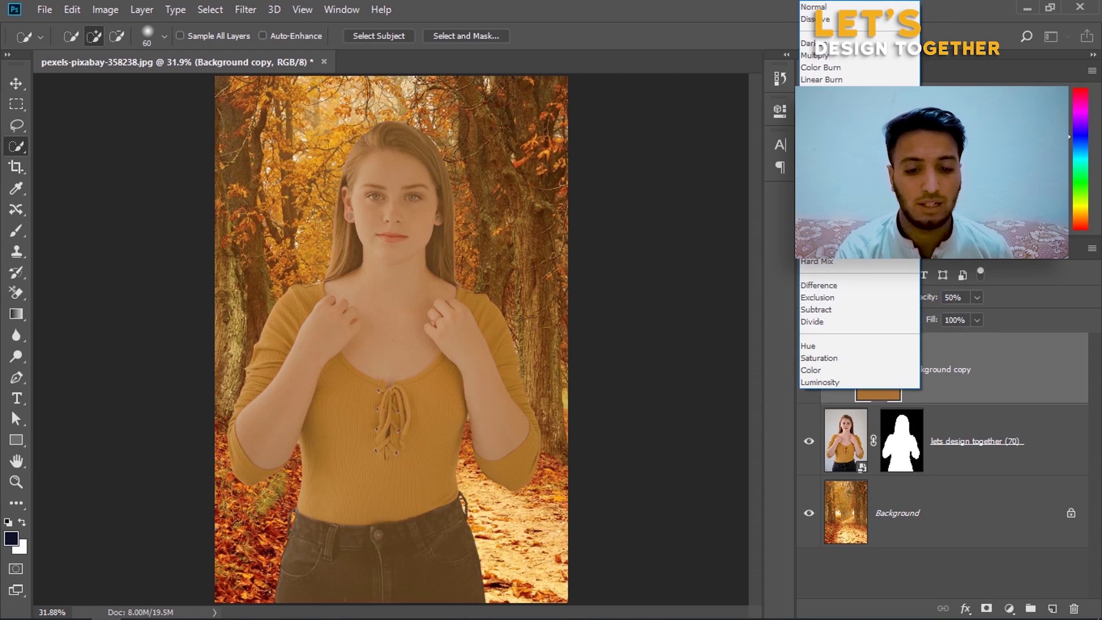
click(821, 200)
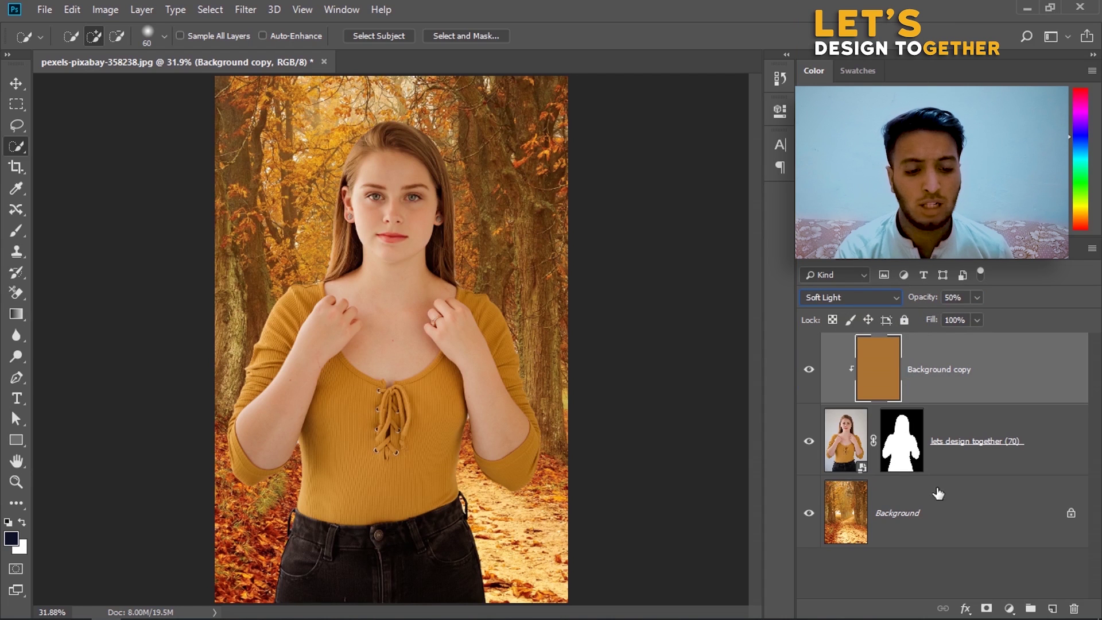
click(809, 373)
click(810, 373)
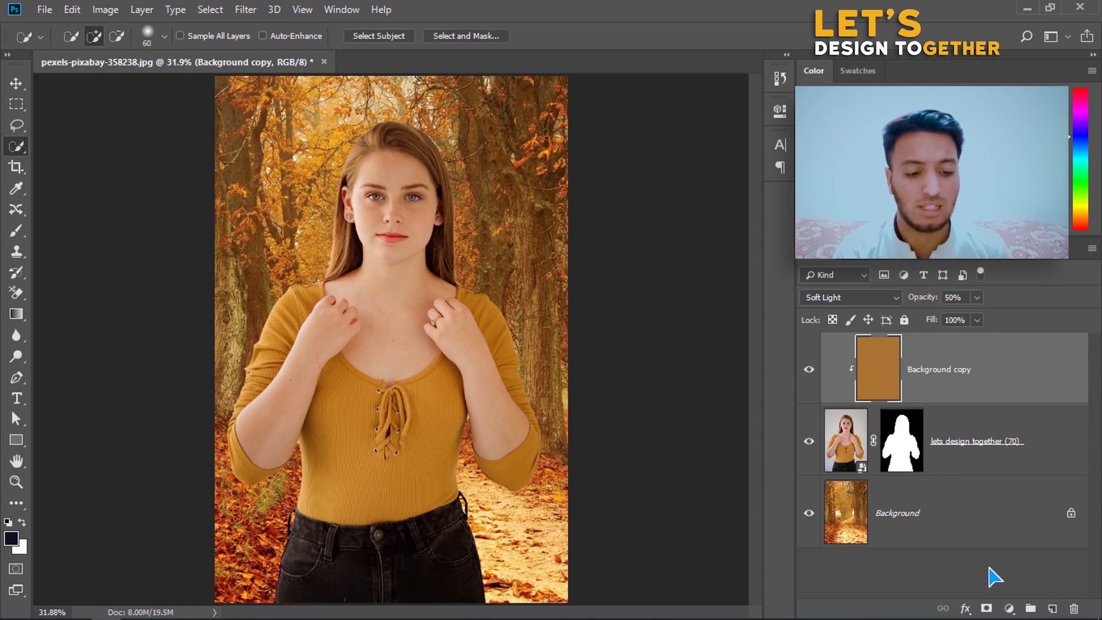
Add a Solid Color fill layer in blue 122fc4
click(1012, 611)
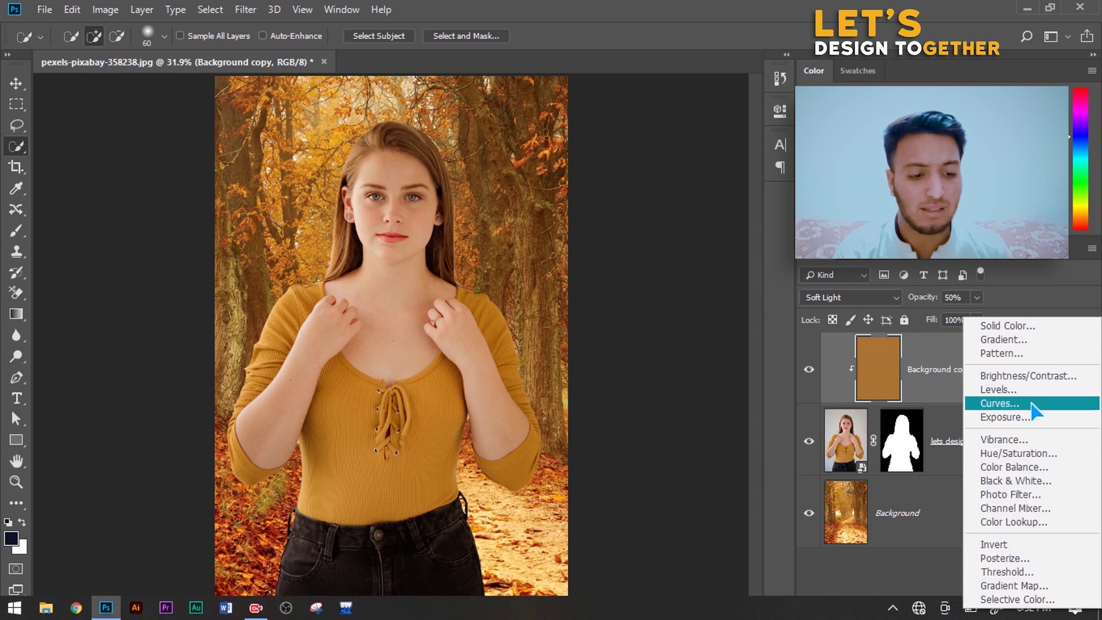
click(1021, 328)
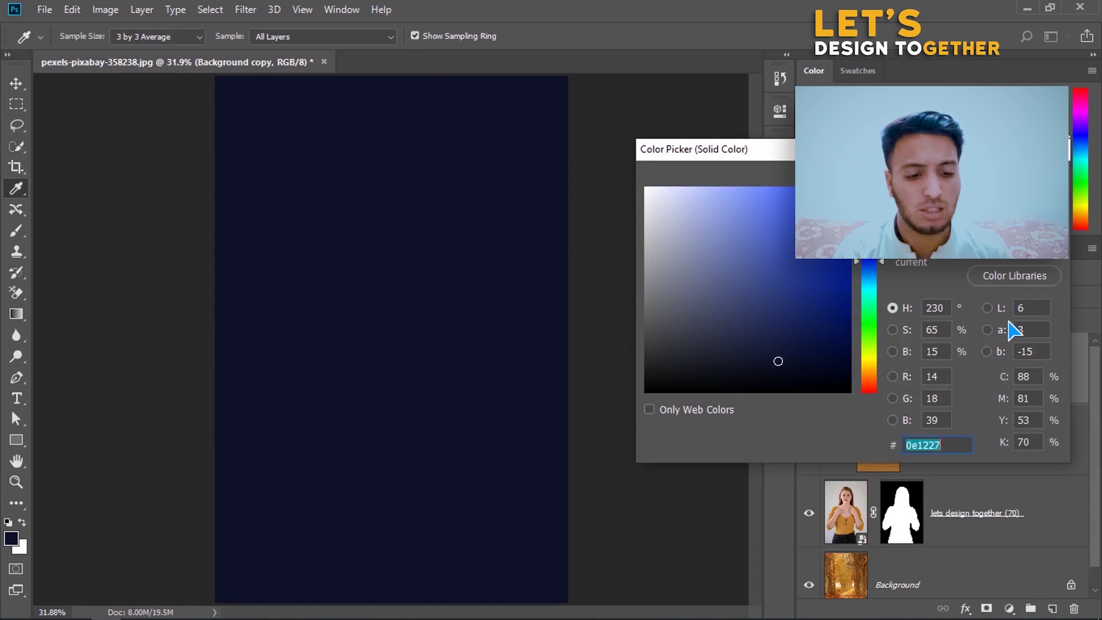
click(907, 445)
mouse_move(842, 307)
mouse_down()
mouse_move(848, 224)
mouse_move(833, 234)
mouse_up()
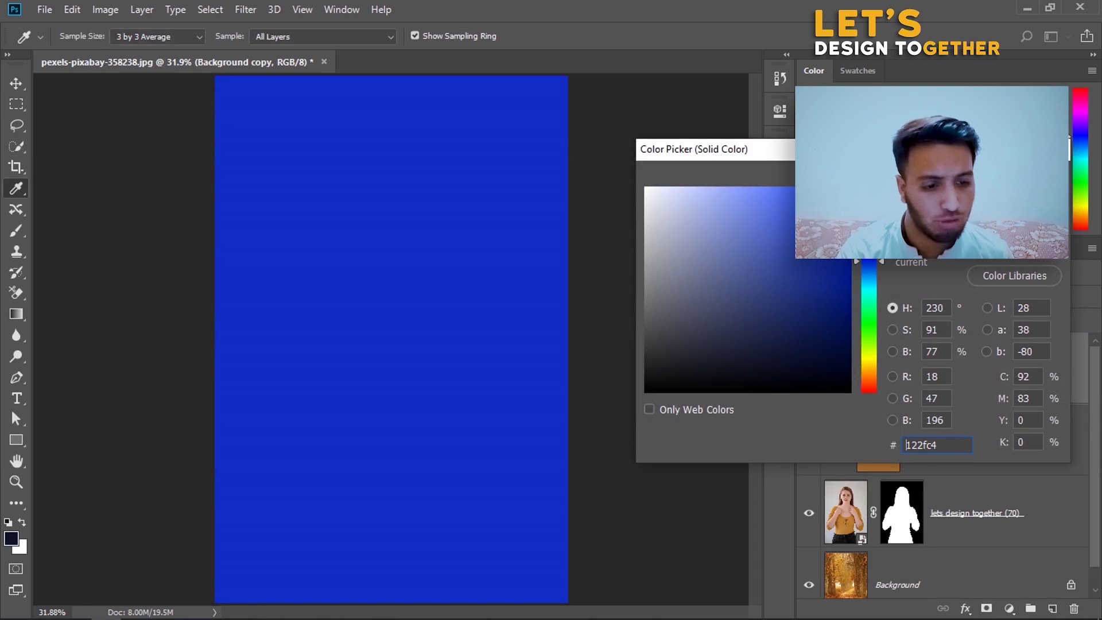
key(Return)
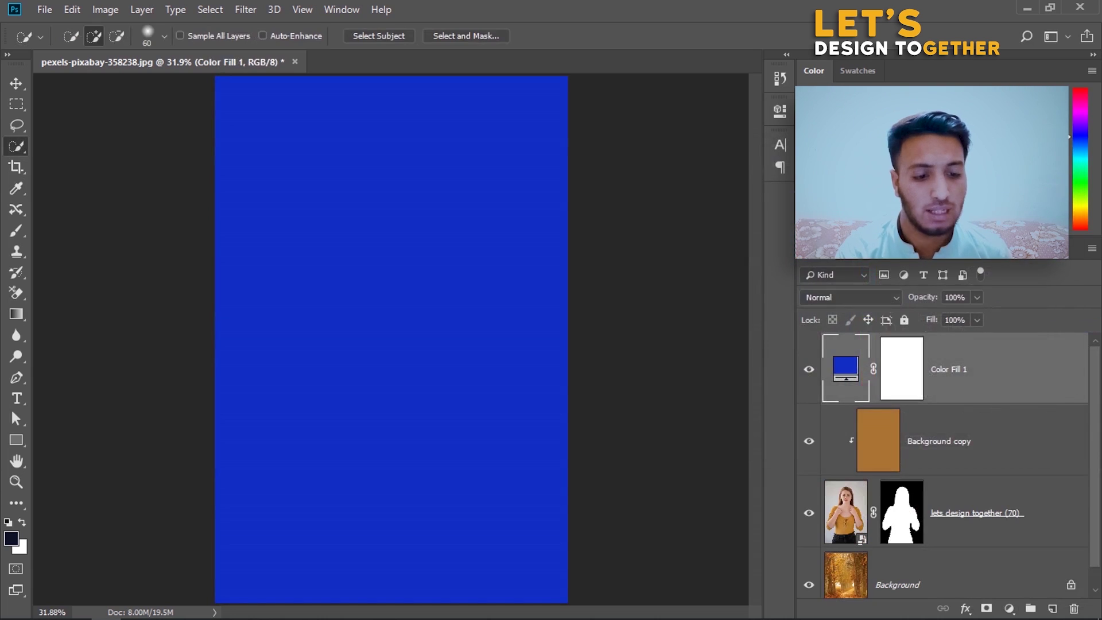
Set Color Fill 1 to Soft Light at 50% opacity and toggle its visibility to compare
click(967, 298)
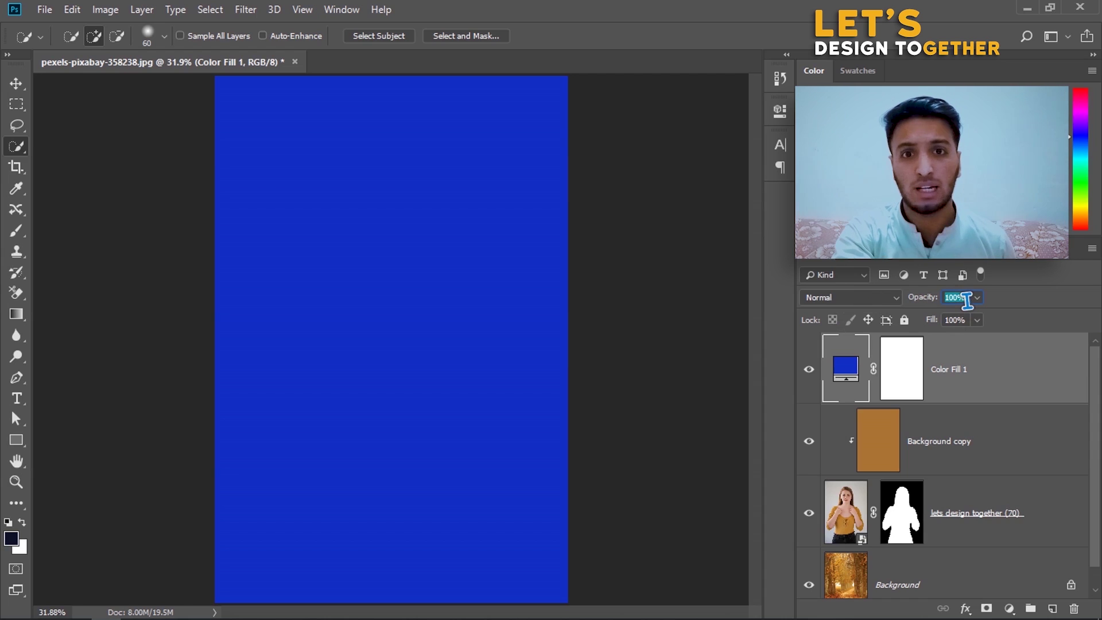
text(50)
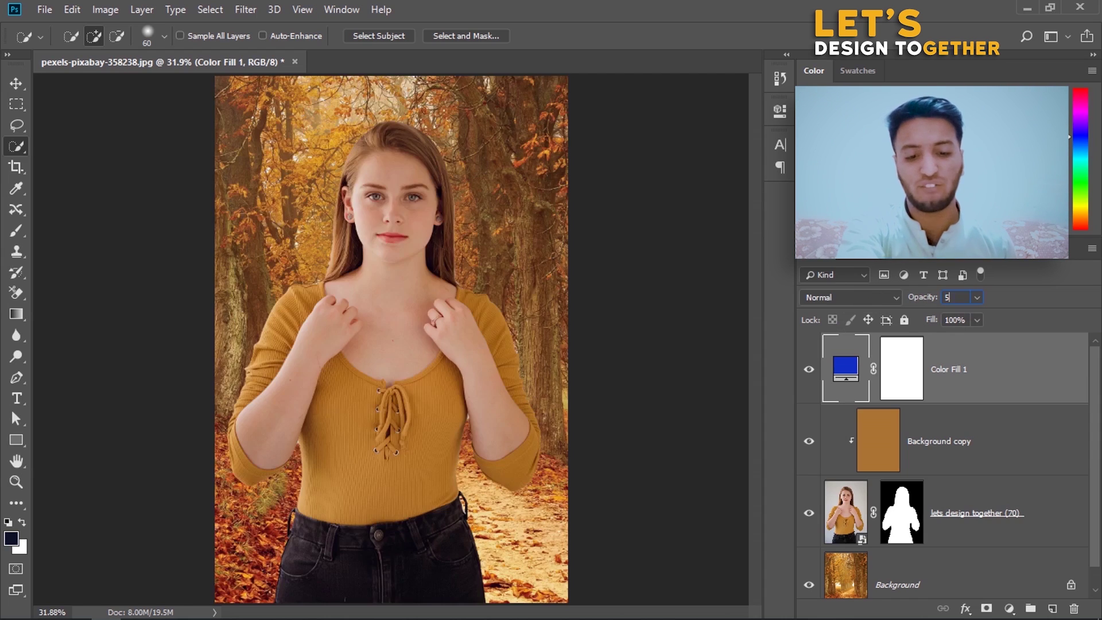
click(860, 296)
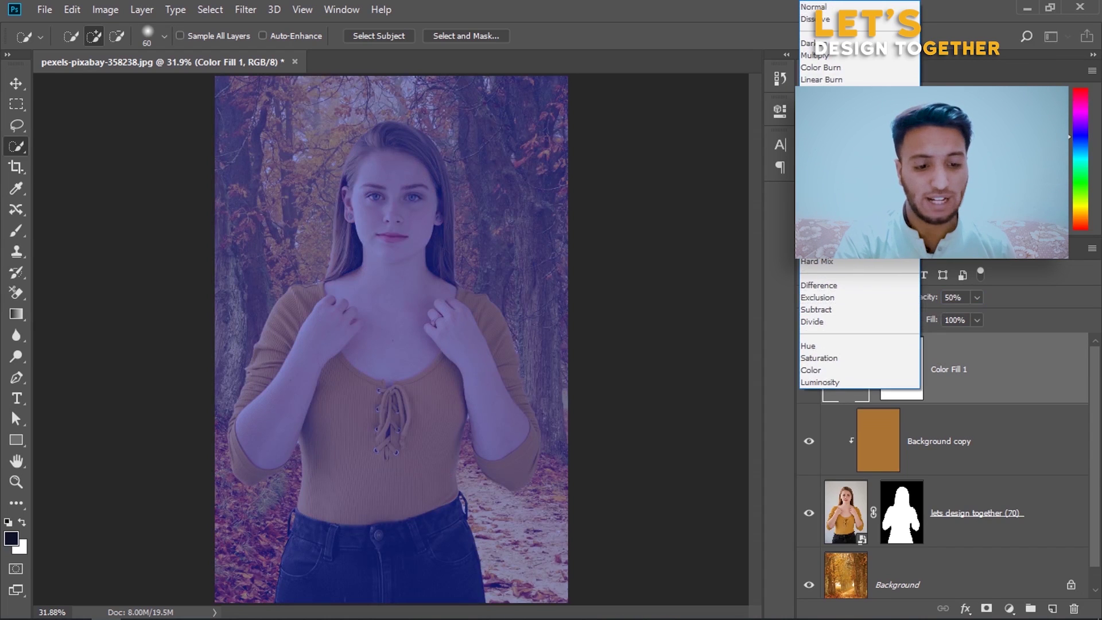
click(818, 201)
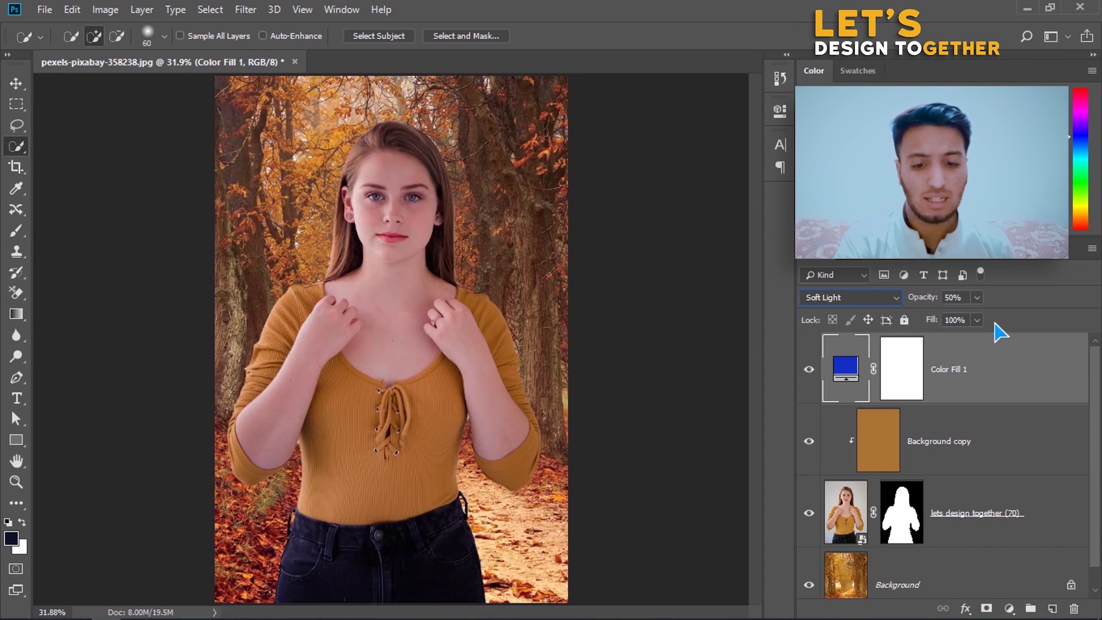
click(808, 370)
click(809, 370)
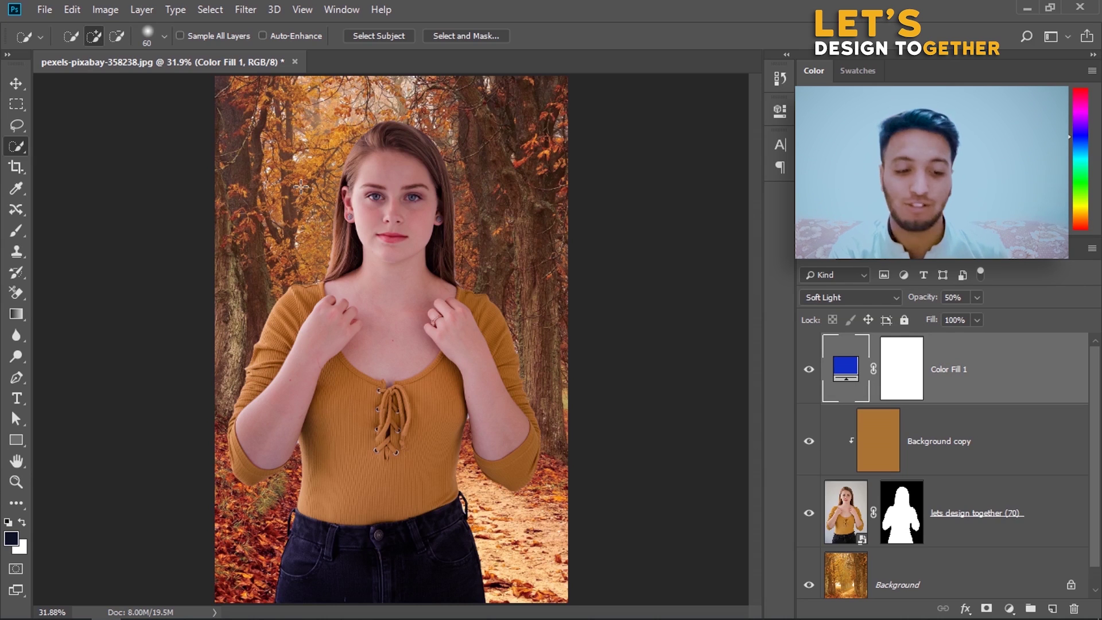
Duplicate the Background layer and give the copy a 5.0-pixel Gaussian Blur
scroll(924, 440, down, 1)
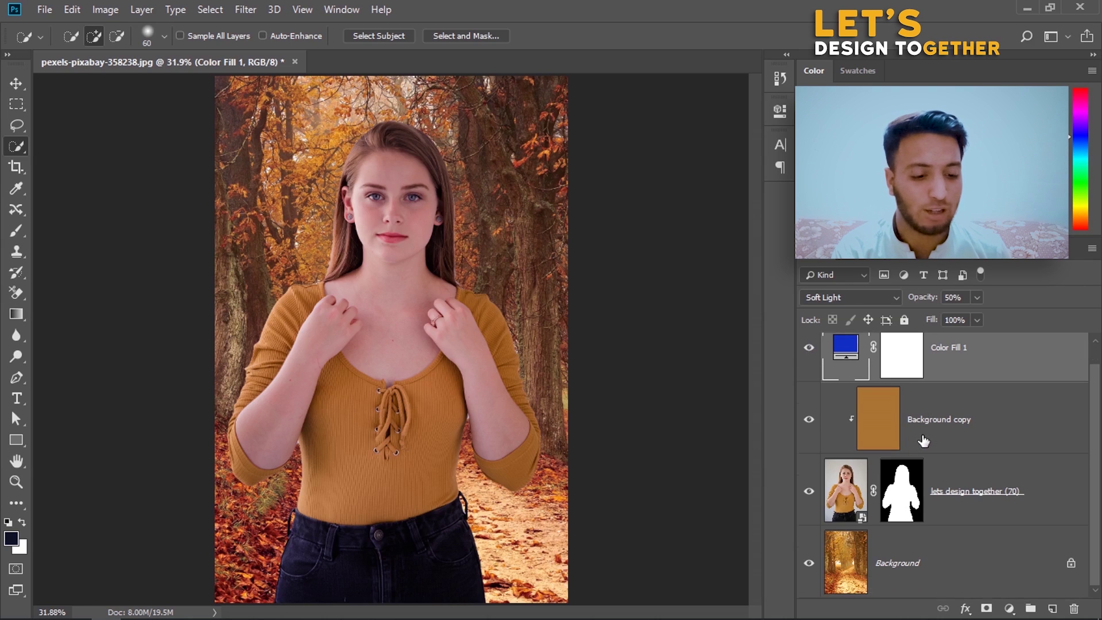
click(936, 588)
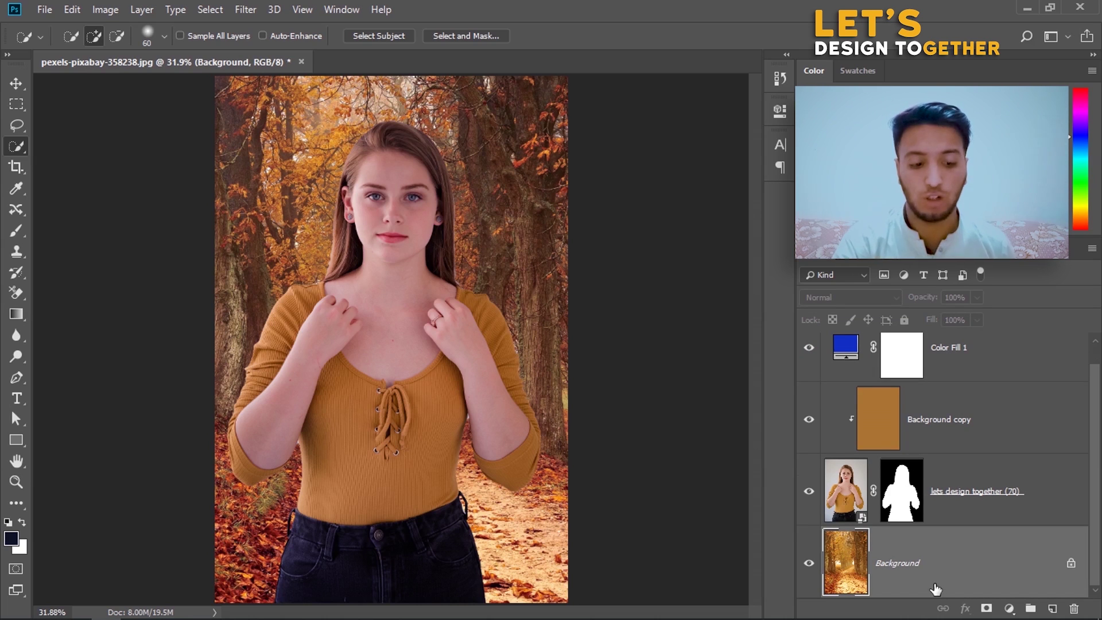
key(ctrl+j)
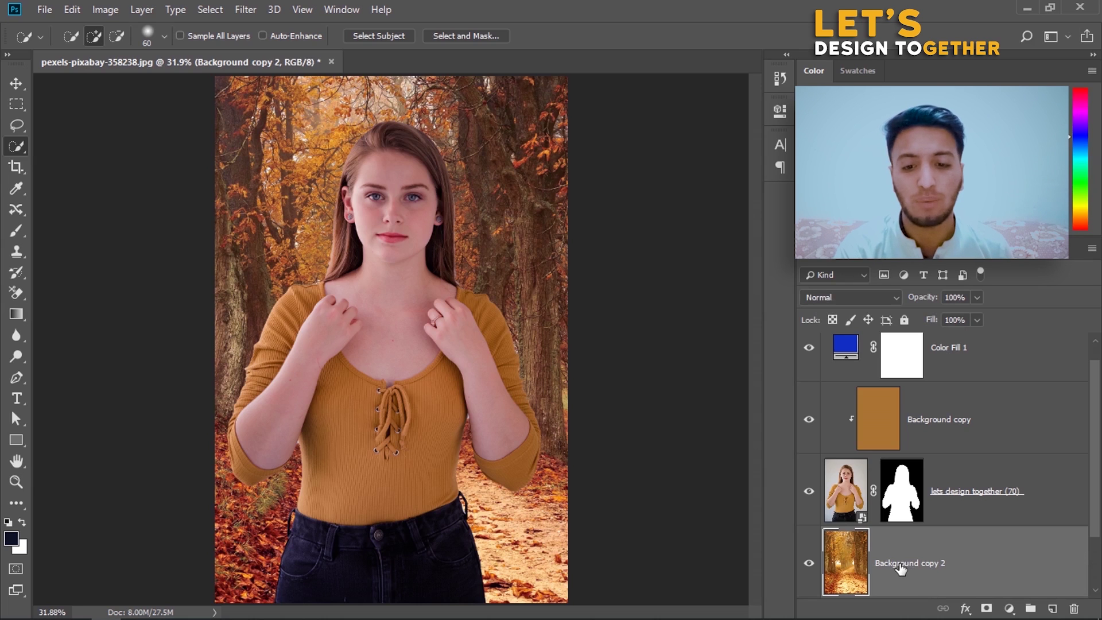
click(245, 10)
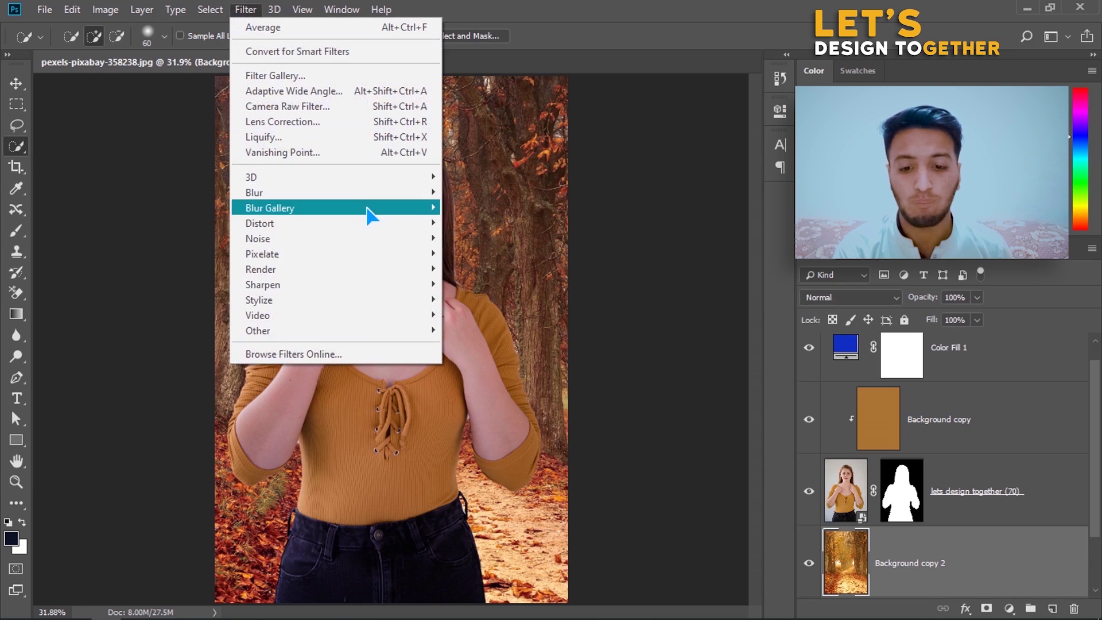
mouse_move(367, 195)
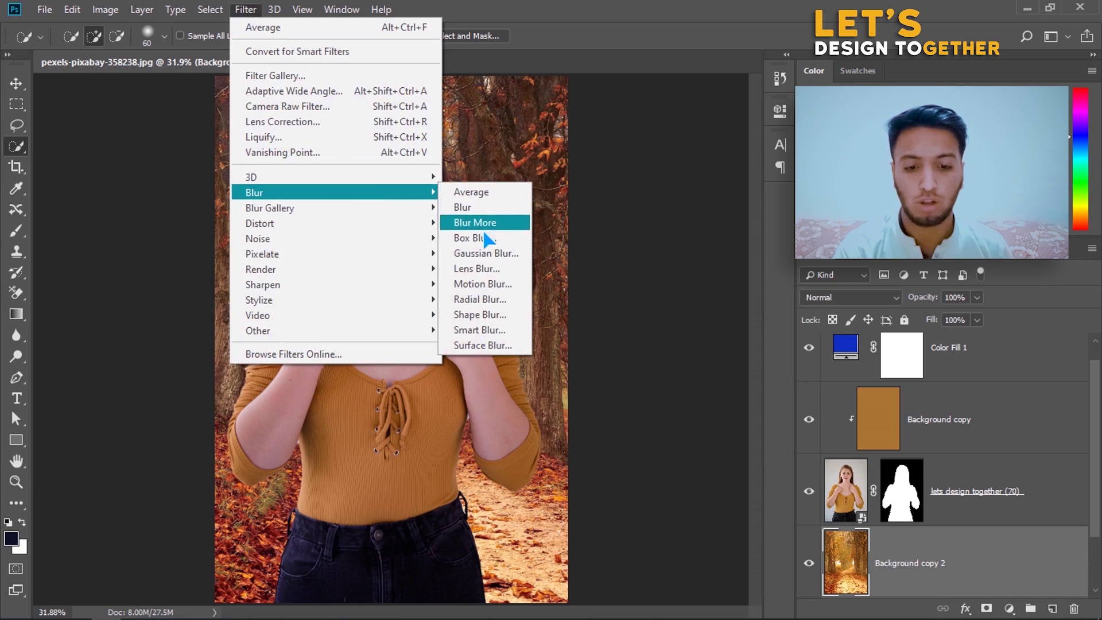
click(485, 253)
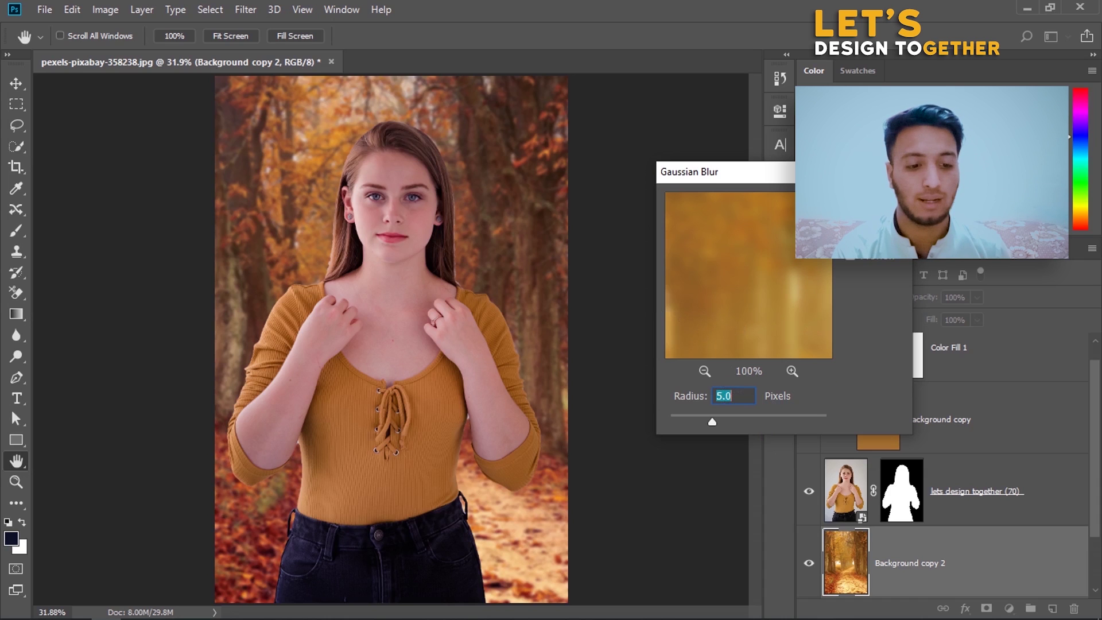
key(Return)
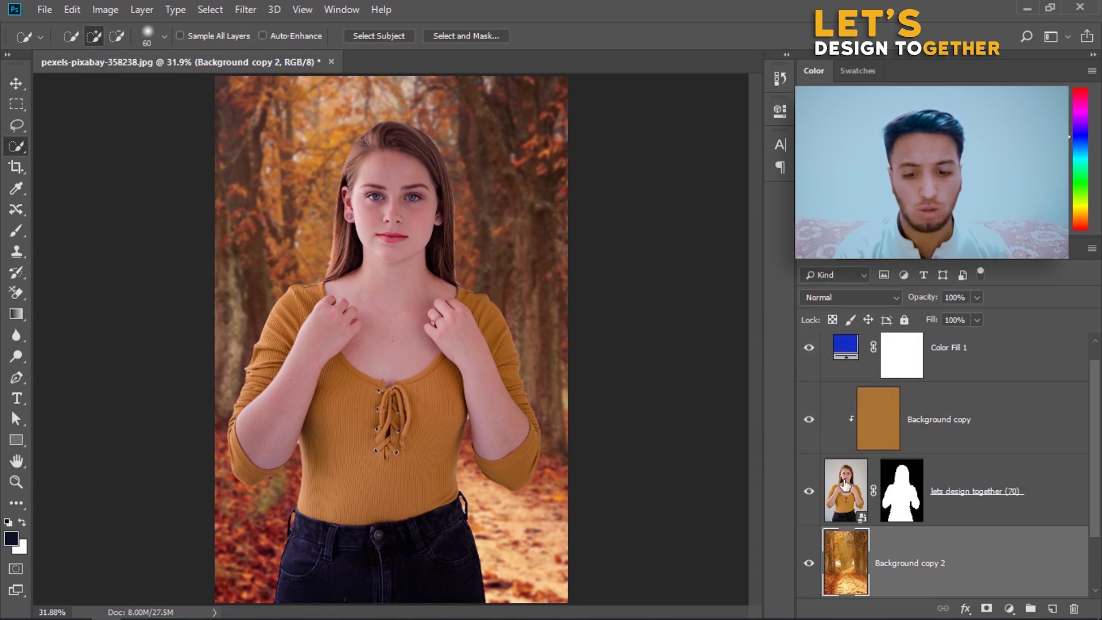
After checking the blurred background, recolour Color Fill 1 to 2c43b7 and compare it on and off
click(807, 560)
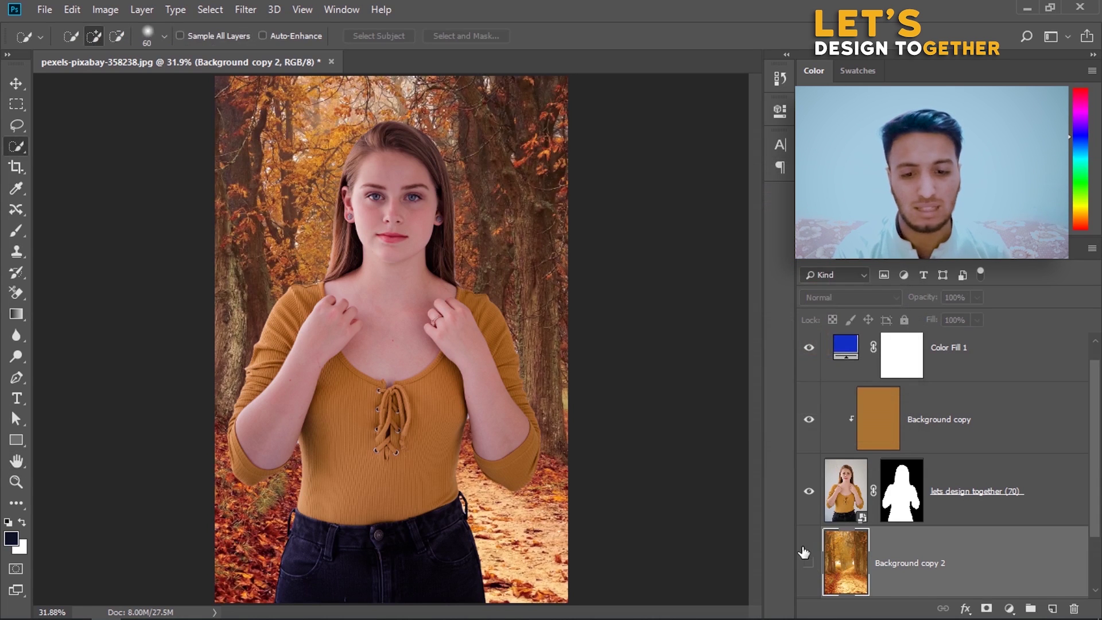
click(807, 561)
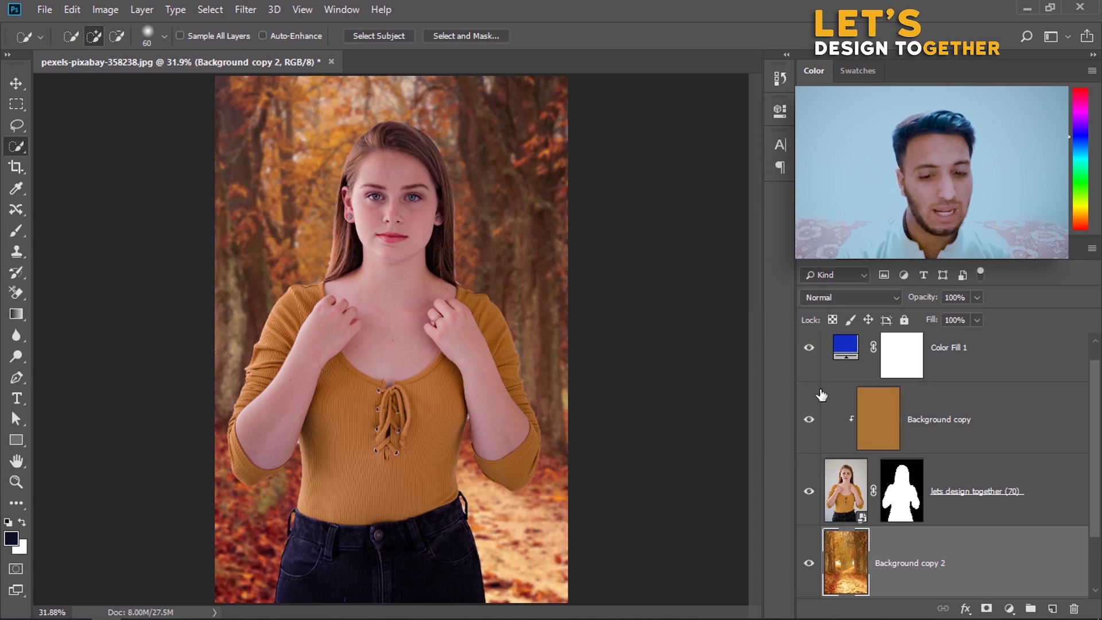
click(848, 360)
double_click(849, 363)
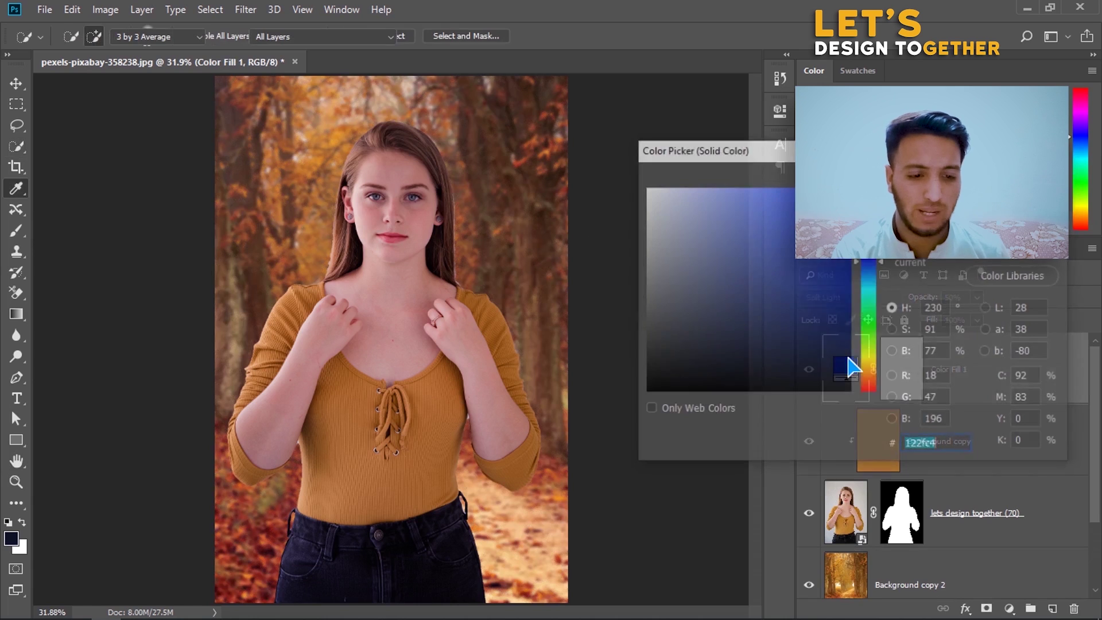
click(816, 271)
drag(816, 271, 802, 244)
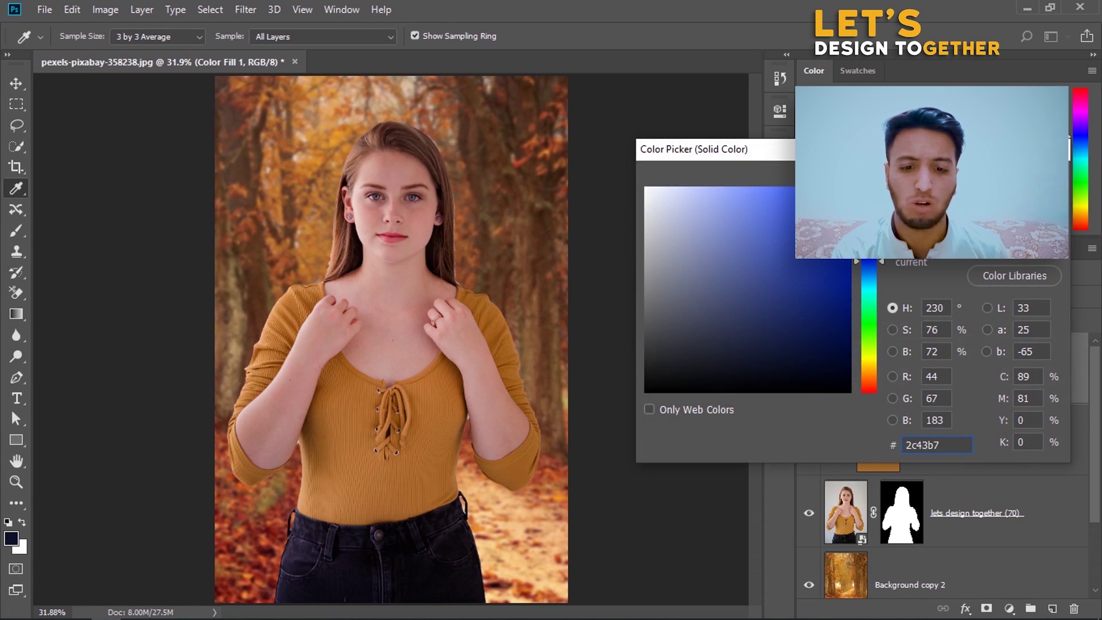
click(1025, 170)
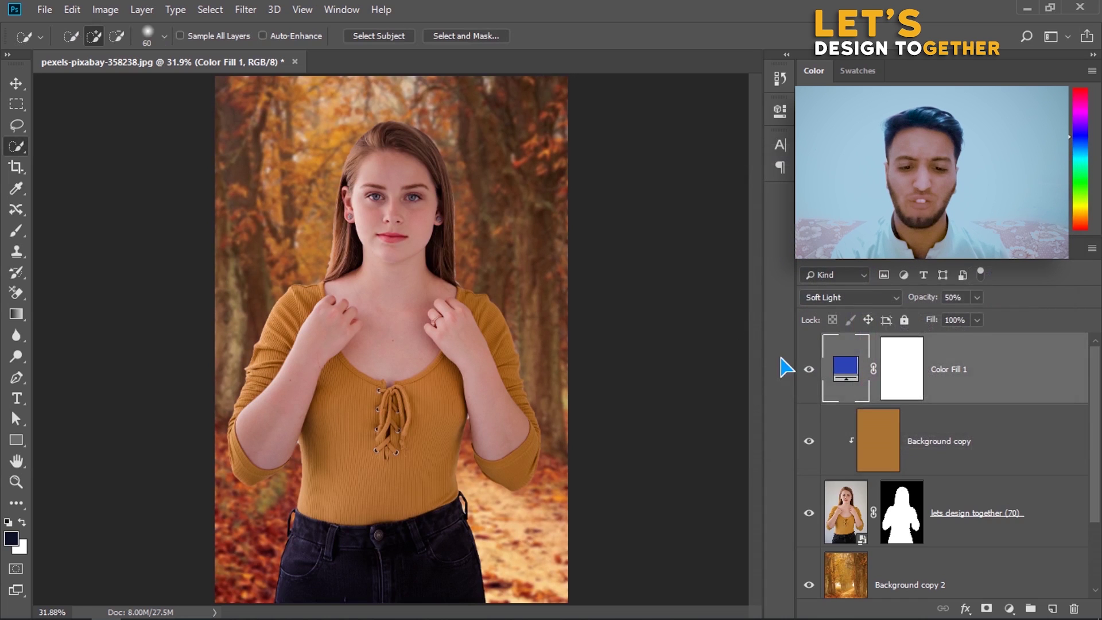
click(810, 371)
click(810, 372)
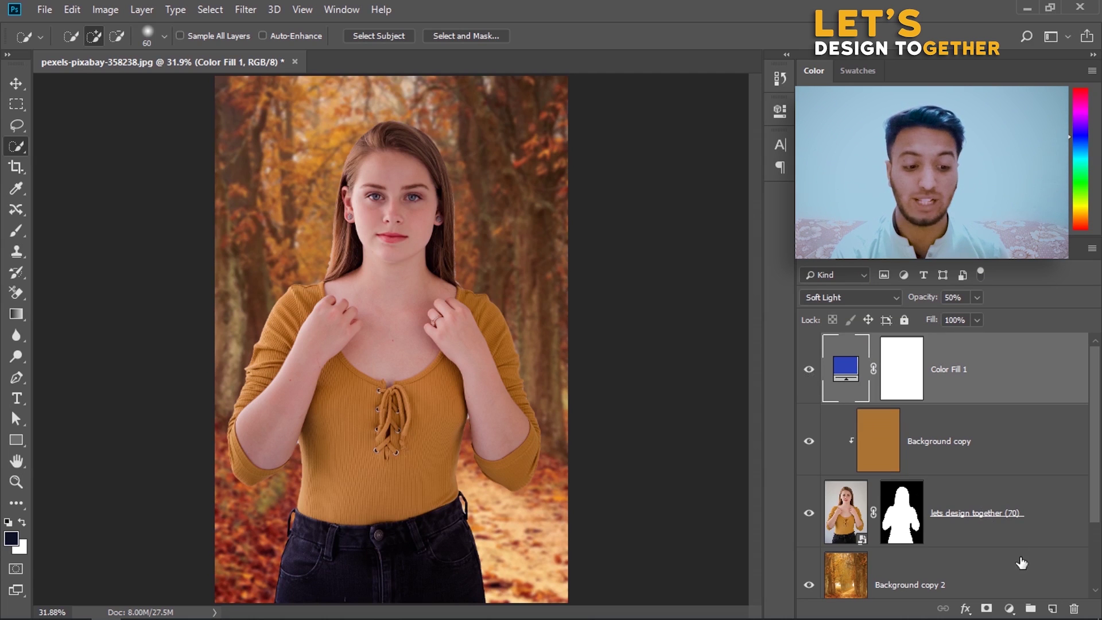
click(1009, 608)
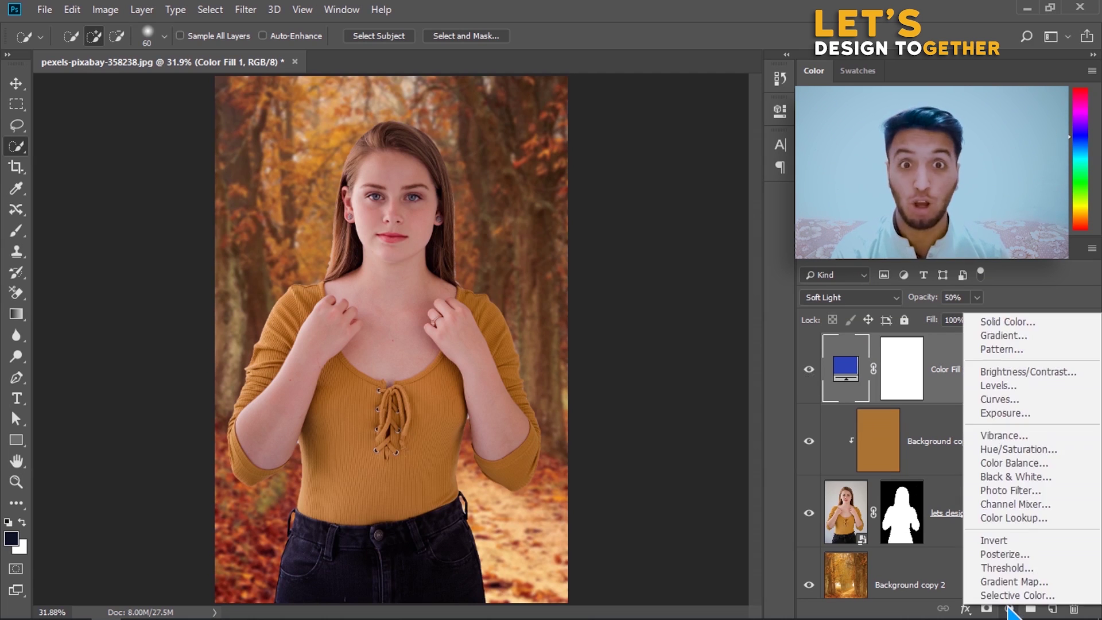
Add a Color Lookup adjustment layer with the Crisp_Winter.look 3D LUT on top of the stack
click(1007, 519)
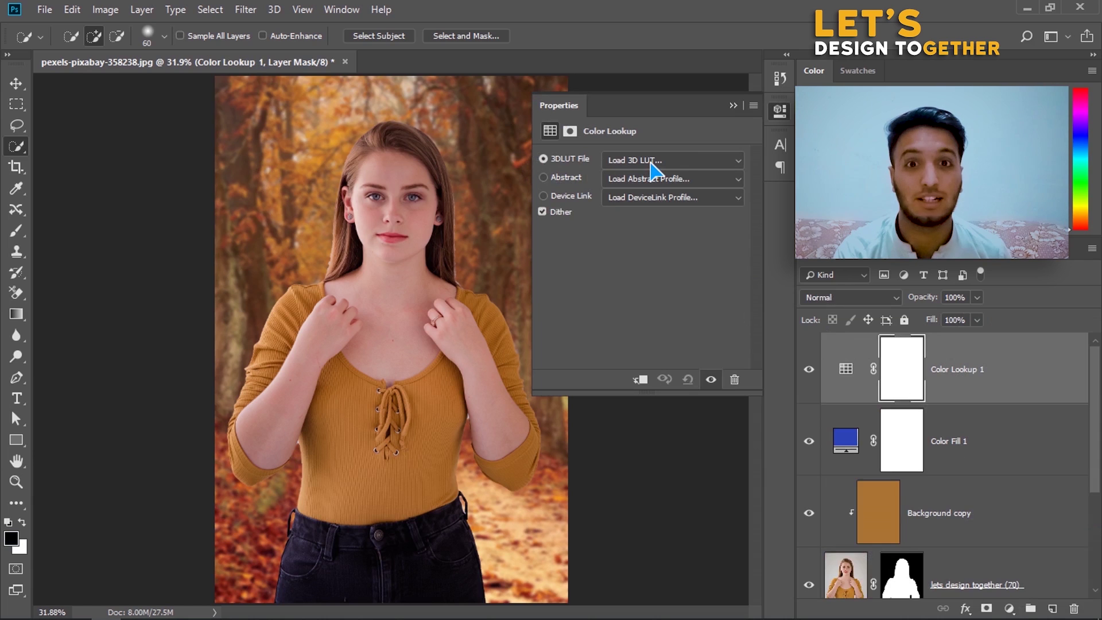
click(653, 171)
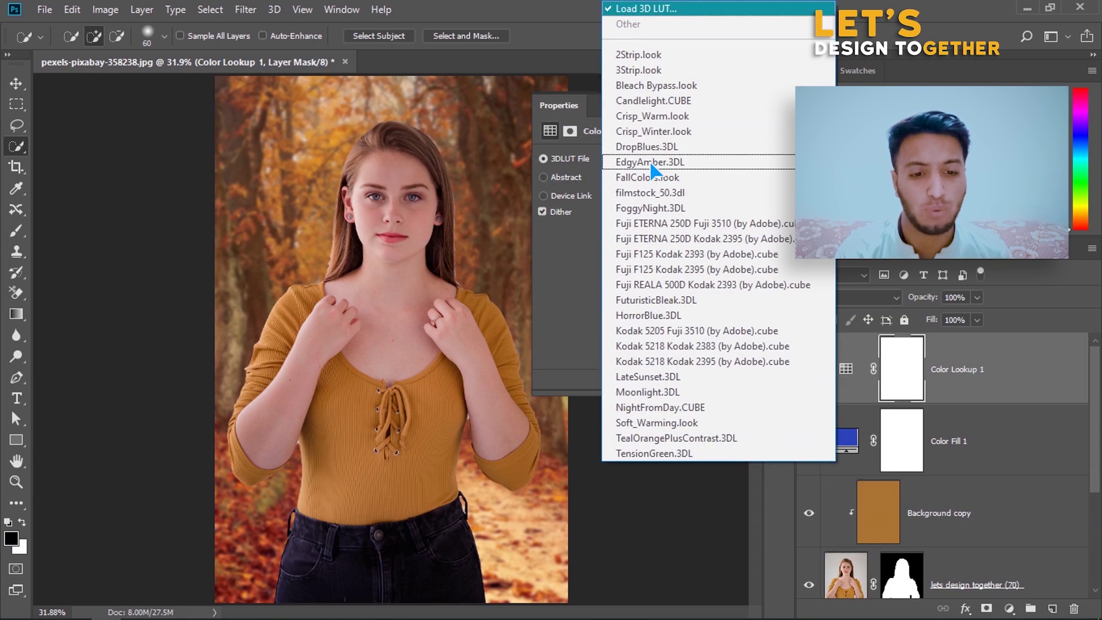
click(676, 141)
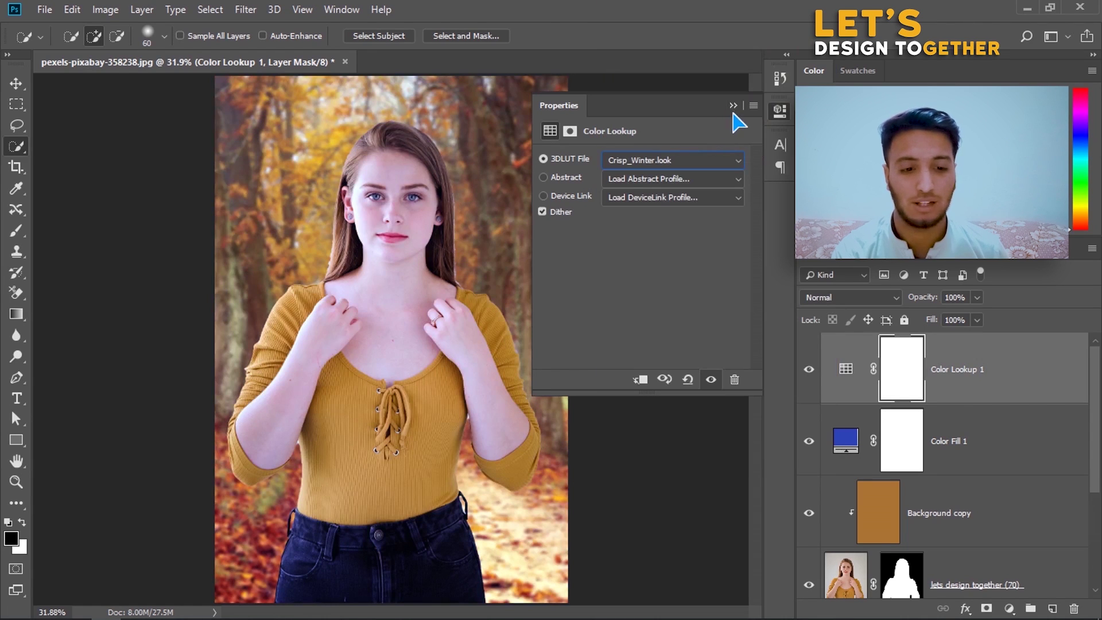
click(733, 105)
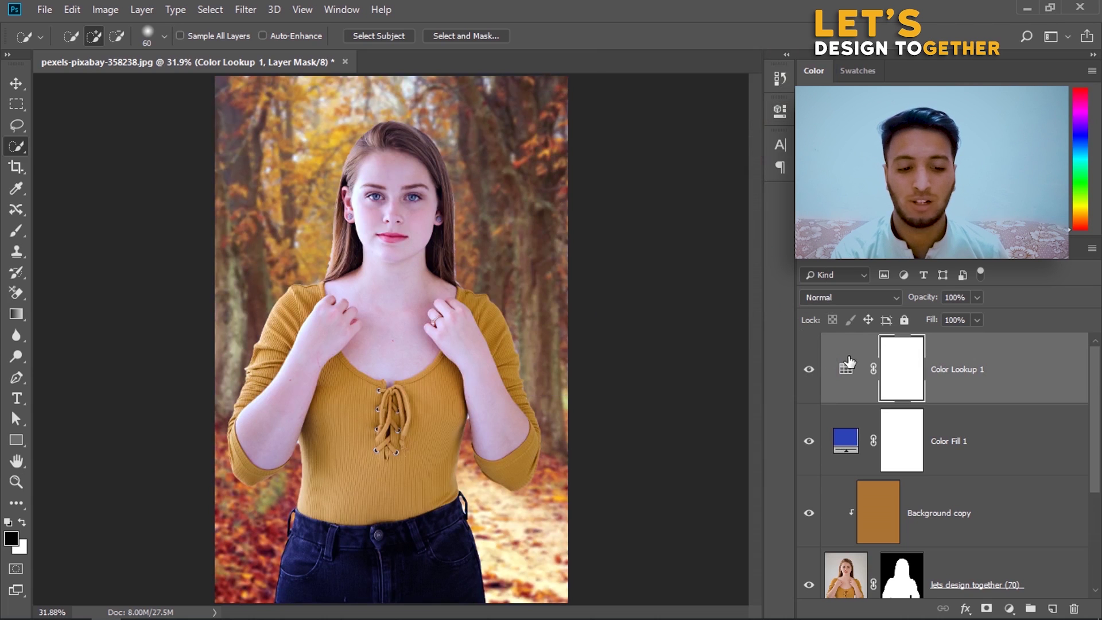